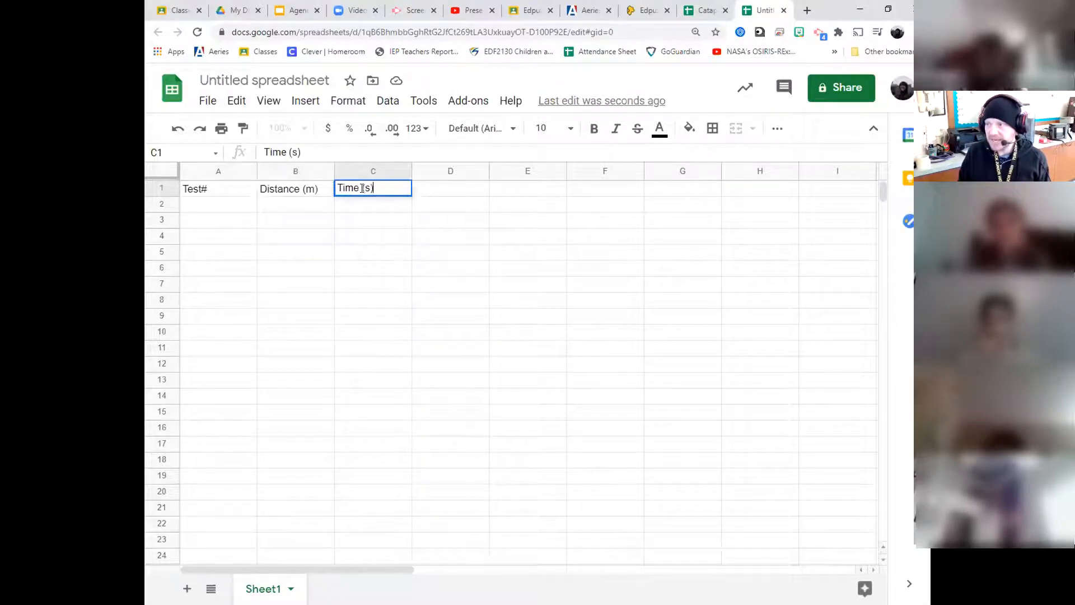
Step: Add the column header "Speed (m/s)" in cell D1
key(Tab)
text(Sp)
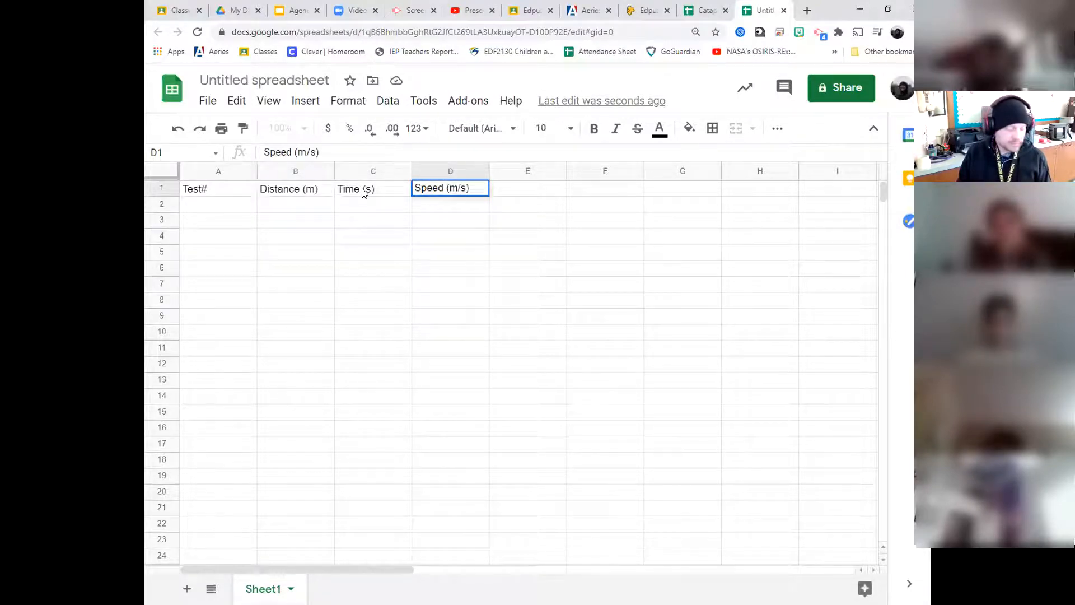
key(Return)
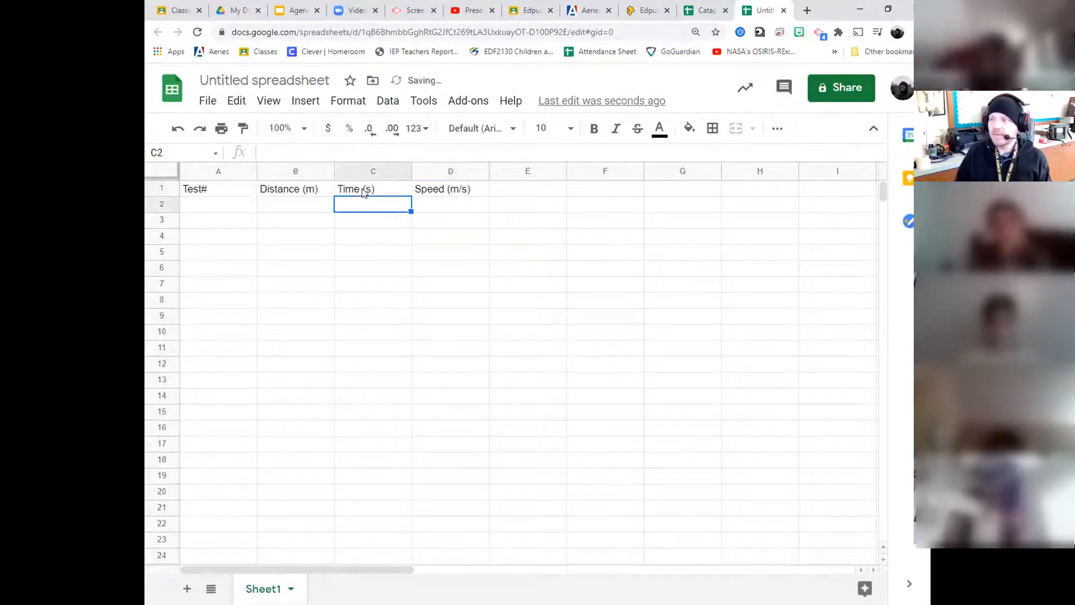
Step: Number the tests 1 to 10 down the Test# column in cells A2 to A11
key(Left)
key(Left)
text(1)
key(Return)
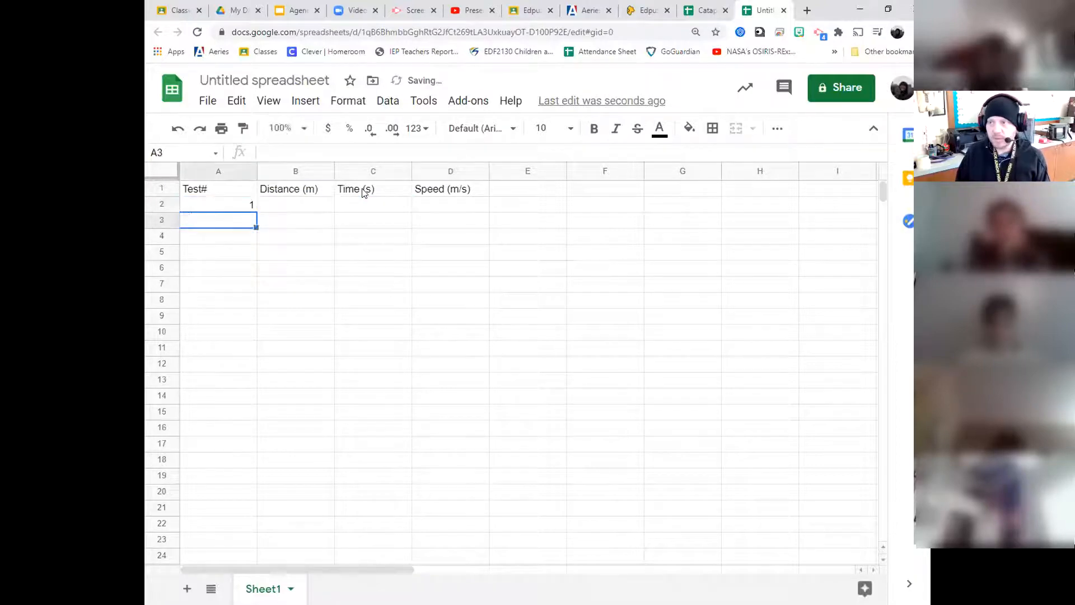
text(2)
key(Return)
text(3)
key(Return)
text(4 5 )
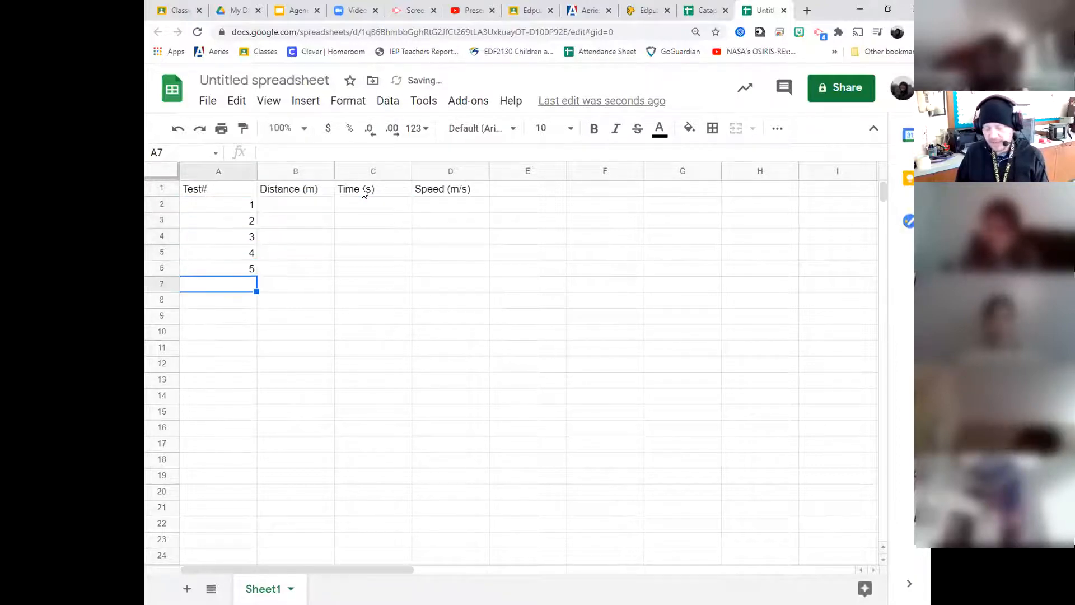
text(6 7 8 9 10)
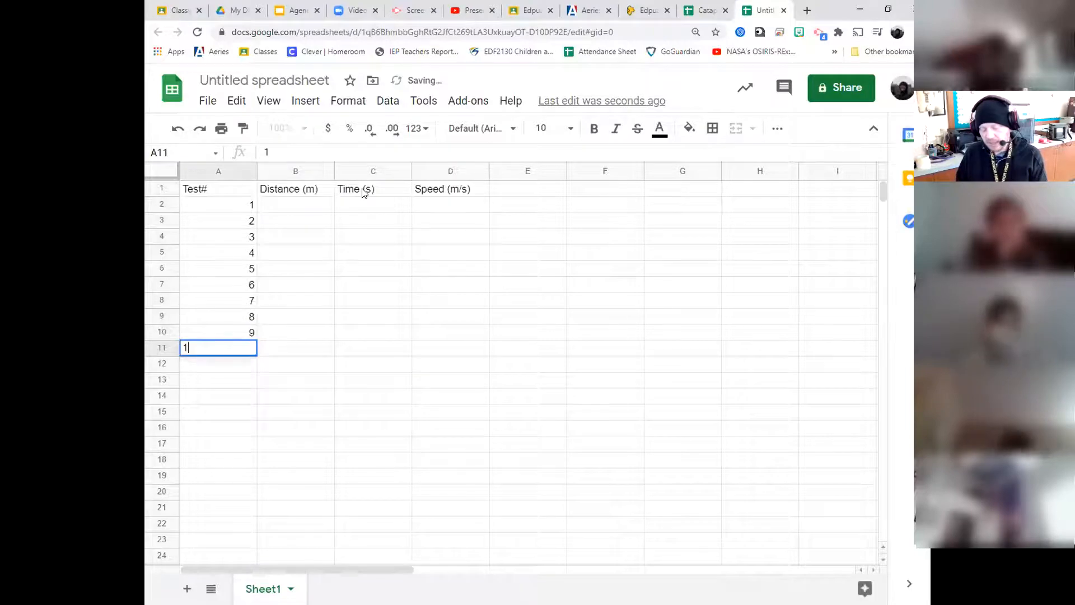
key(Up)
key(Up)
key(Up)
key(Up)
key(Up)
key(Up)
key(Up)
key(Up)
key(Up)
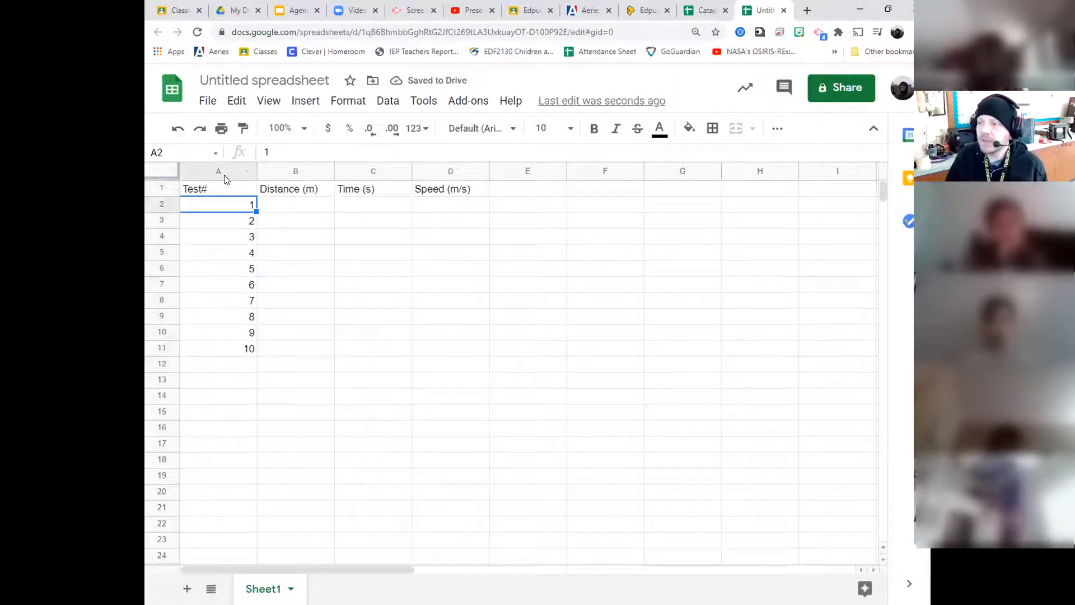
Step: Center-align the contents of columns A through D
click(215, 175)
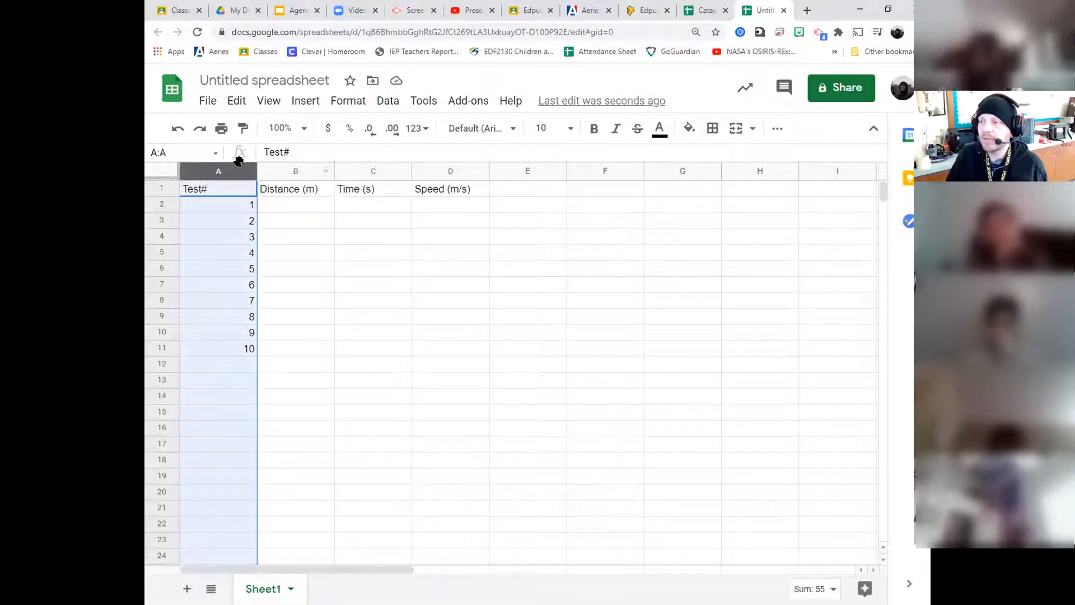
mouse_move(216, 170)
mouse_down()
mouse_move(301, 170)
mouse_move(224, 170)
mouse_up()
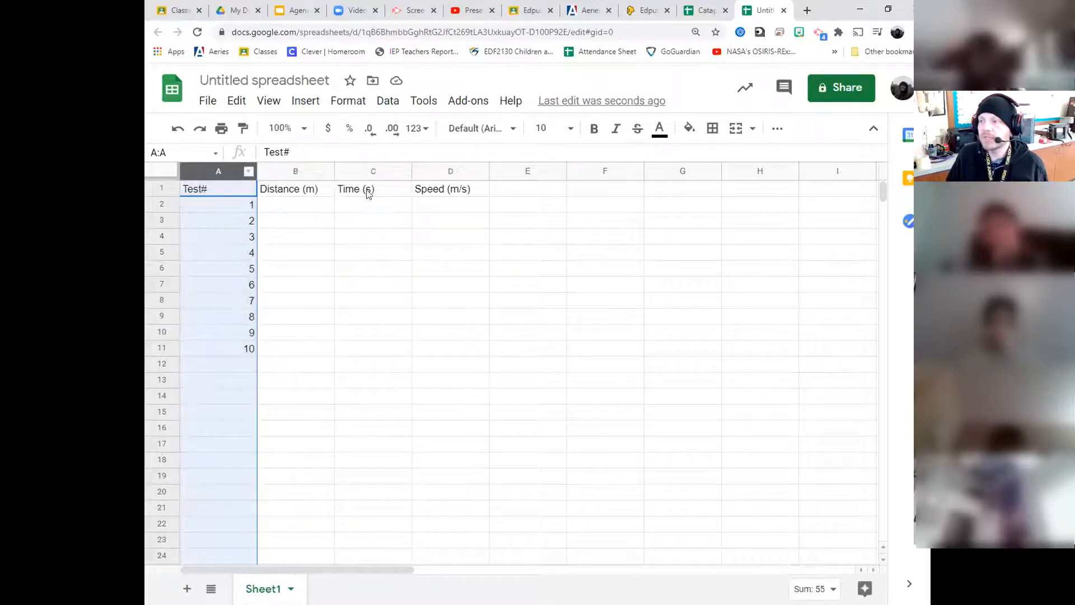
shift+click(448, 173)
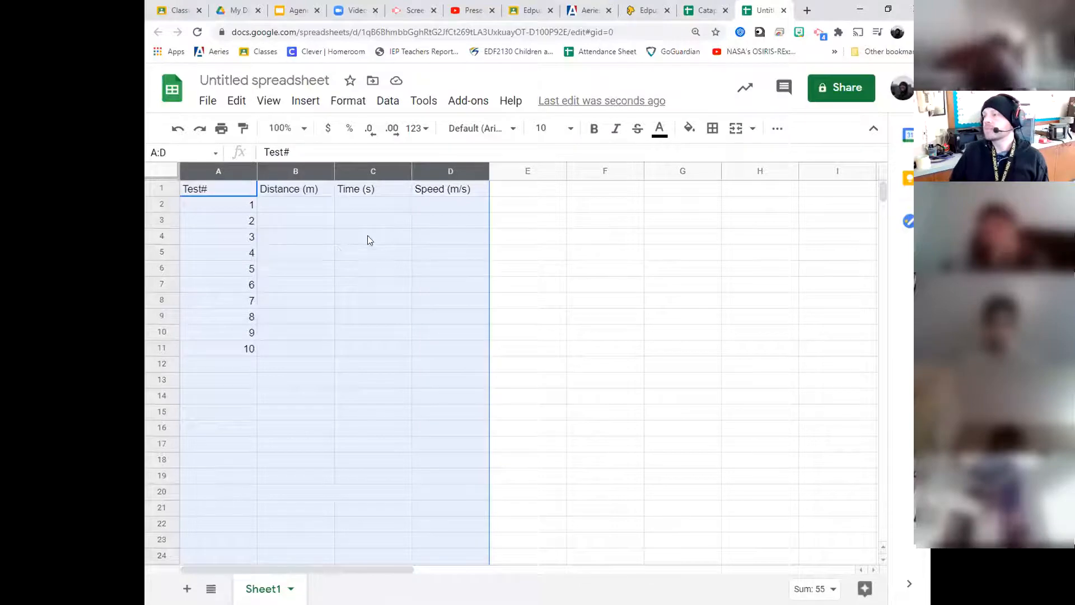
click(778, 129)
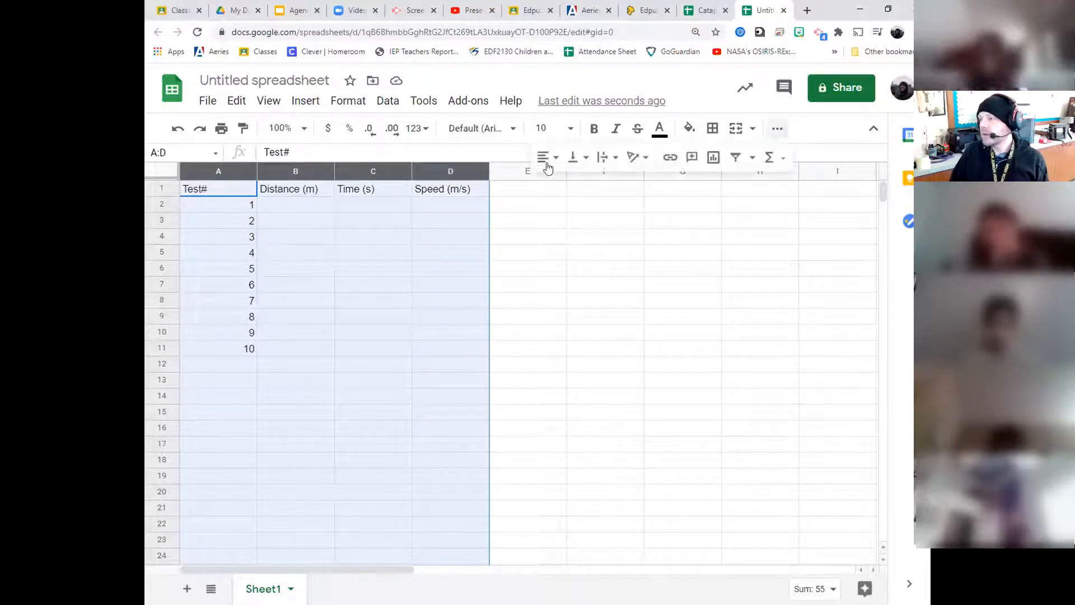
click(544, 159)
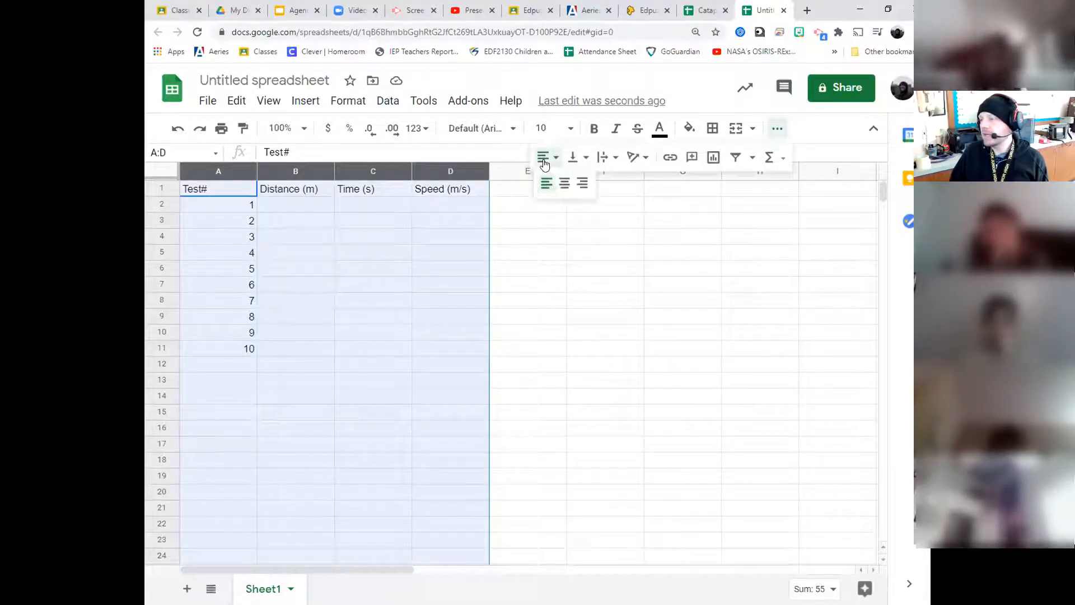
click(561, 183)
Step: Enter a distance of 6 for all ten tests in cells B2 to B11
click(284, 205)
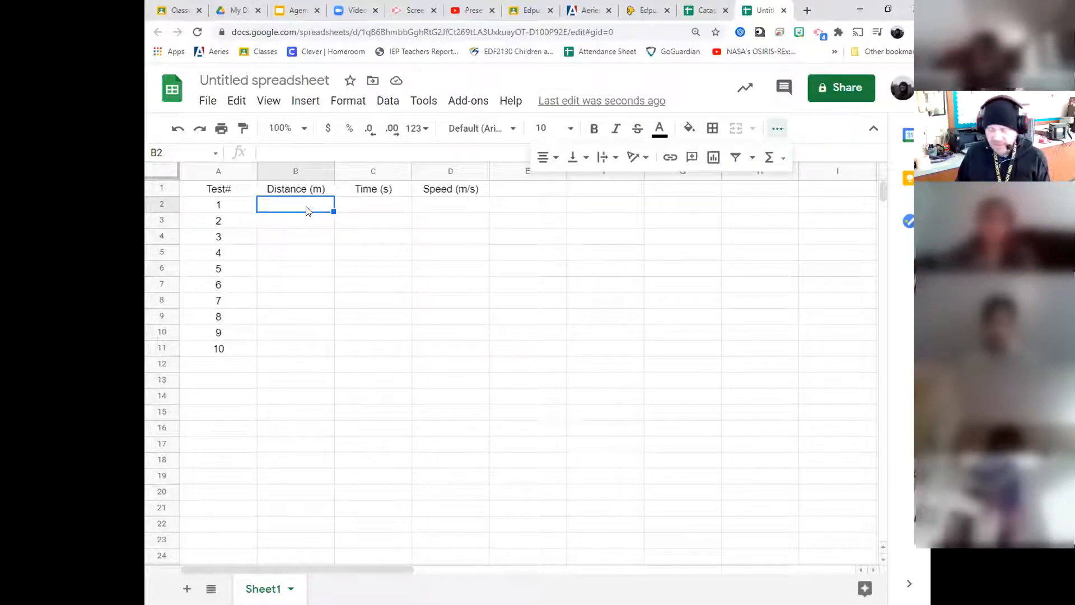
text(6)
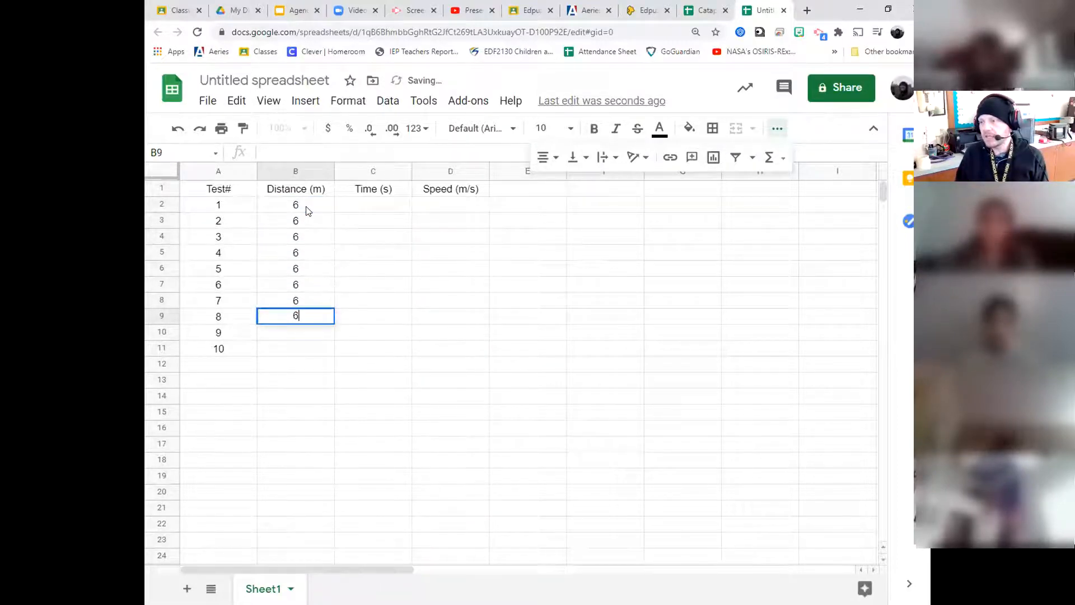
text( 6 6 6 6 6 6 6 6 6)
key(Return)
Step: Enter the times 9.0, 7.0 and 8.5 for tests 1 to 3 in cells C2 to C4
key(Up)
key(Up)
key(Up)
key(Up)
key(Up)
key(Up)
key(Up)
key(Up)
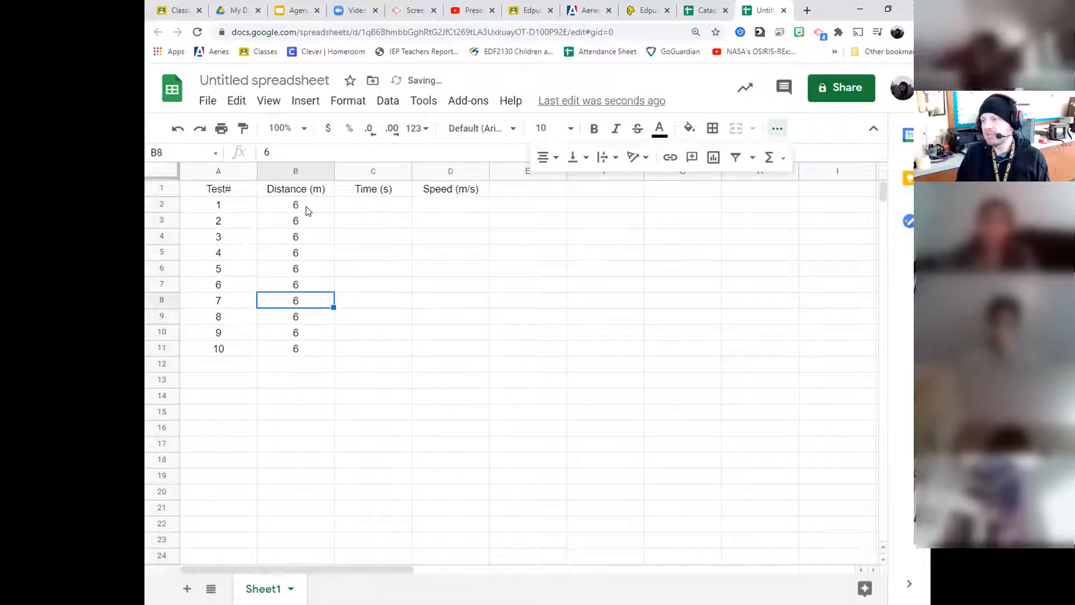
key(Up)
key(Up)
key(Right)
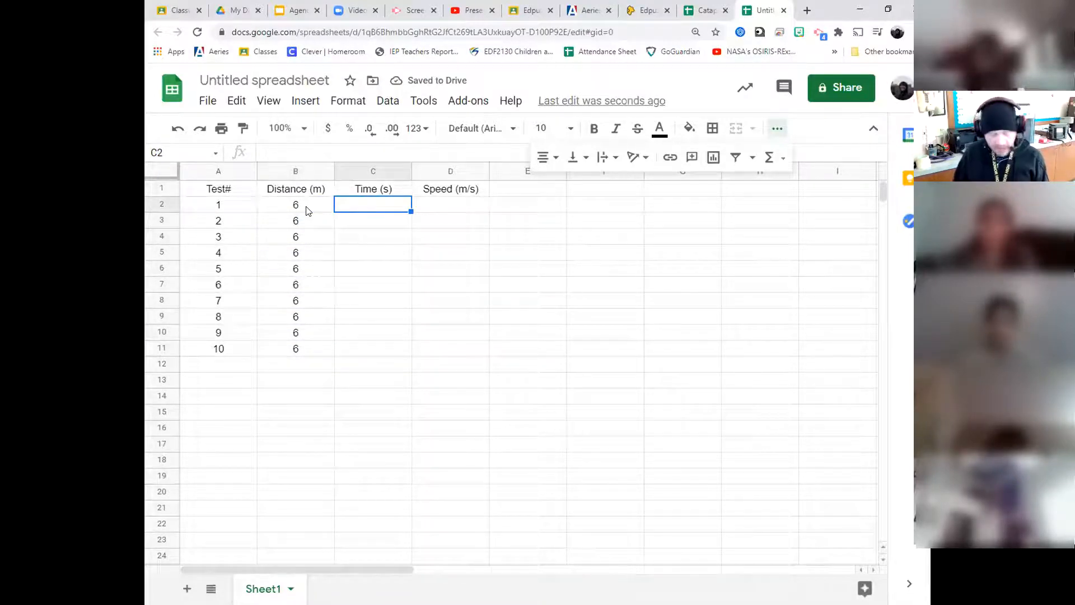
text(9.0)
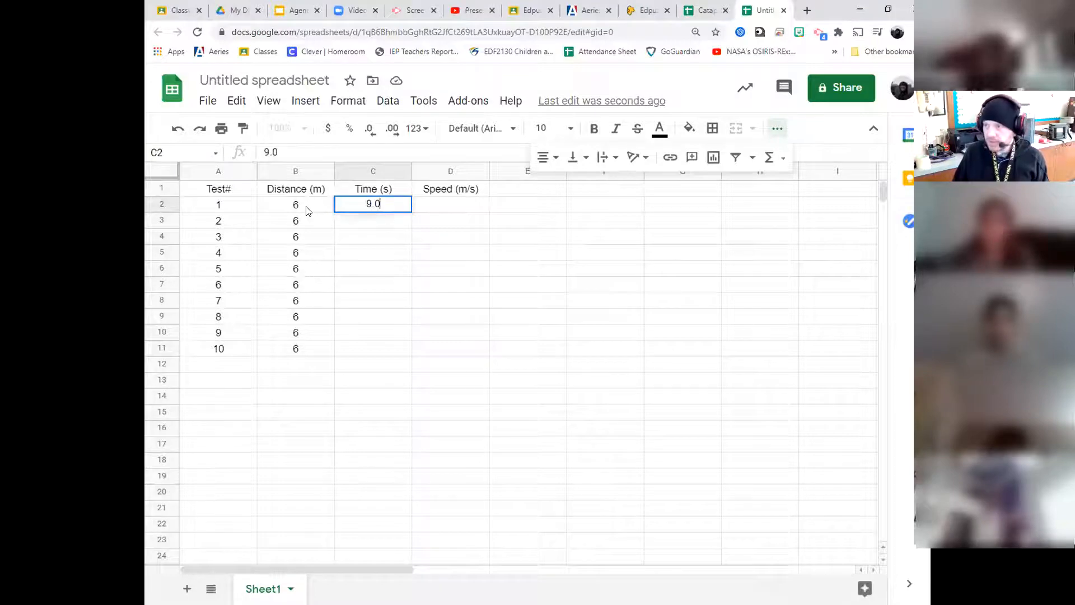
key(Return)
text(7.0)
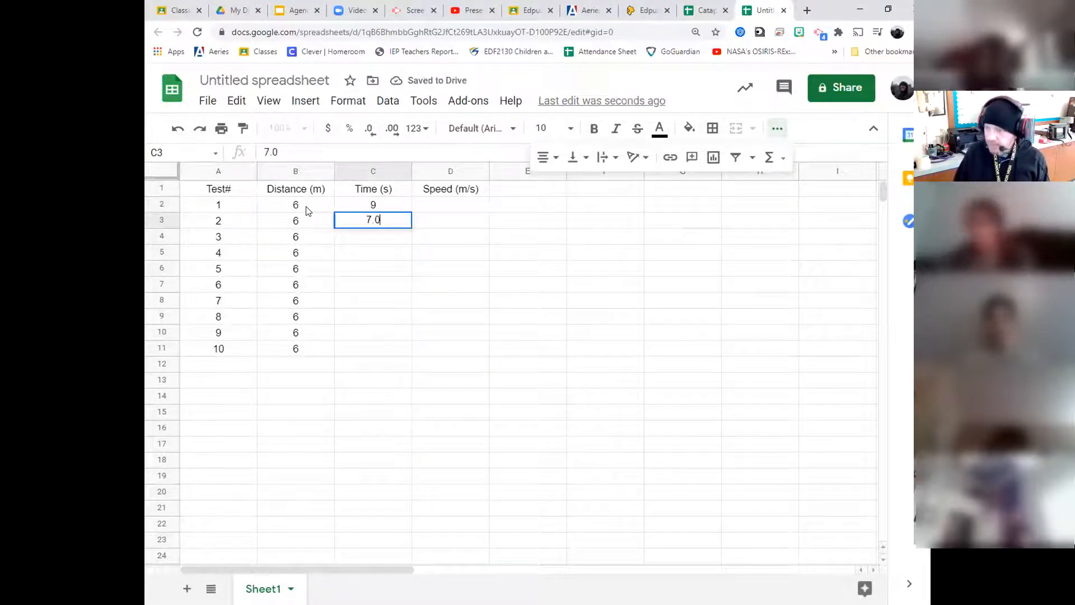
key(Return)
text(8.5)
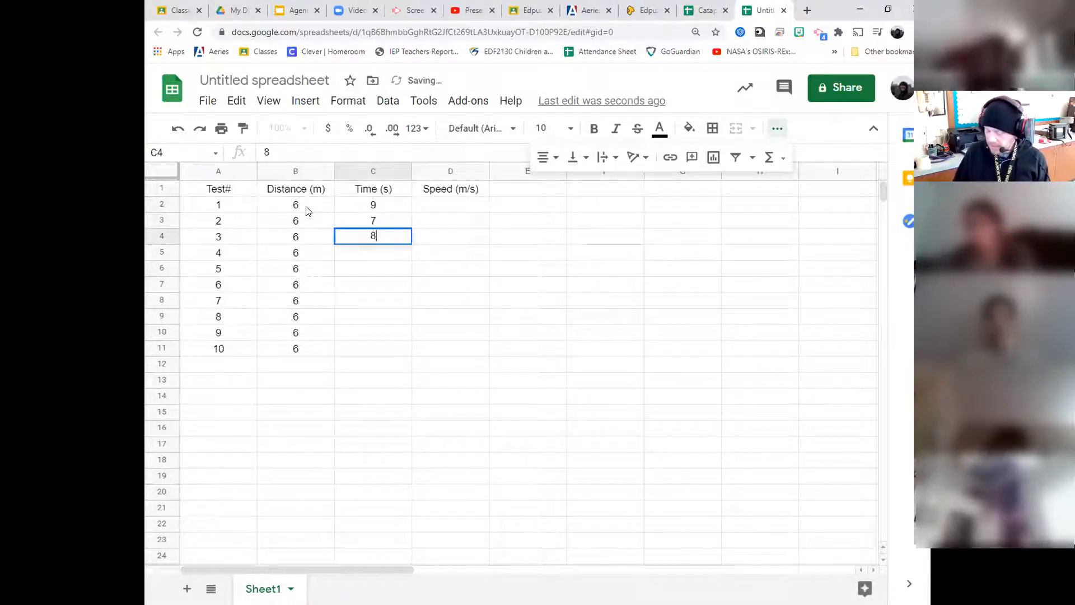
key(Return)
Step: Apply the two-decimal Number format to the entire Time (s) column
click(361, 169)
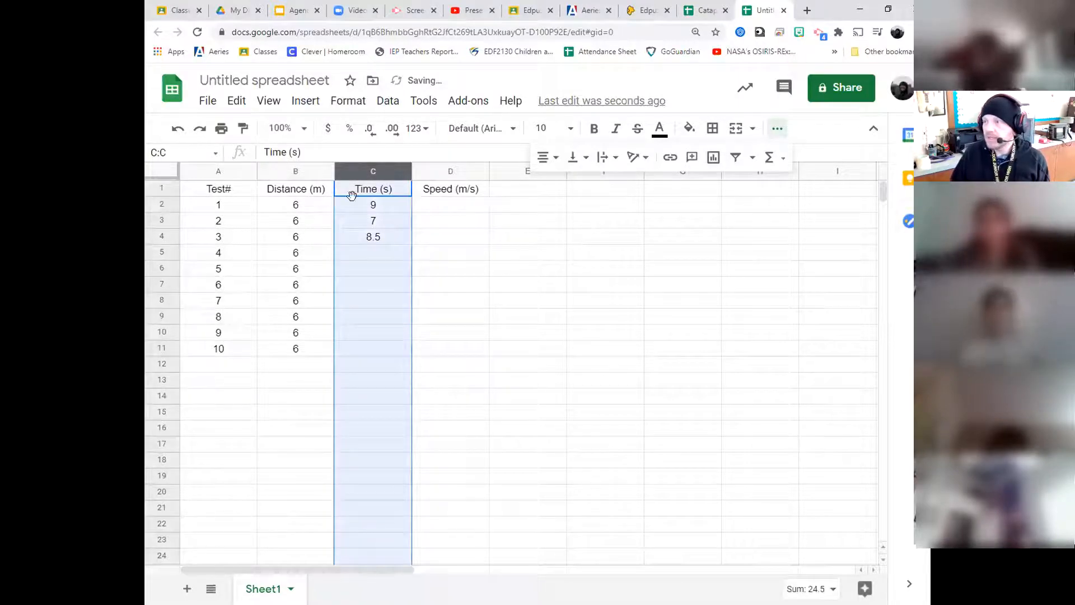
click(351, 102)
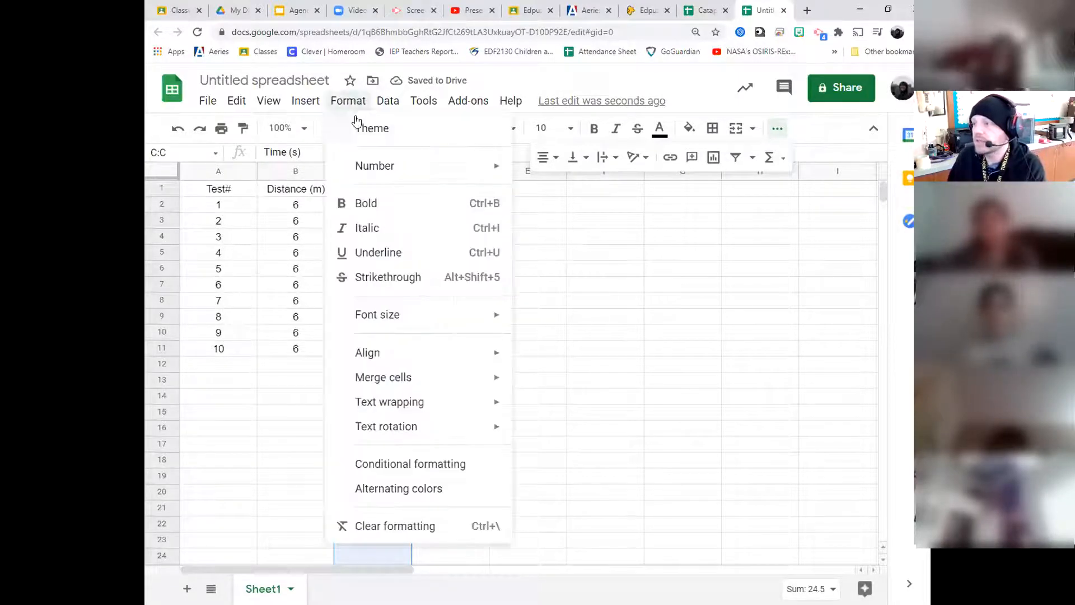
mouse_move(376, 166)
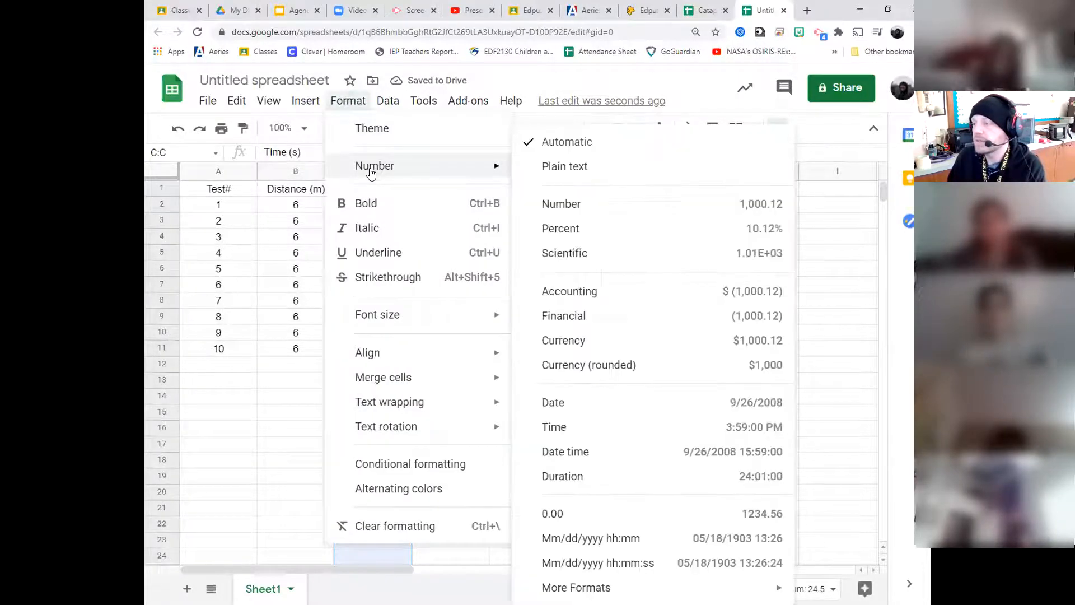
click(589, 204)
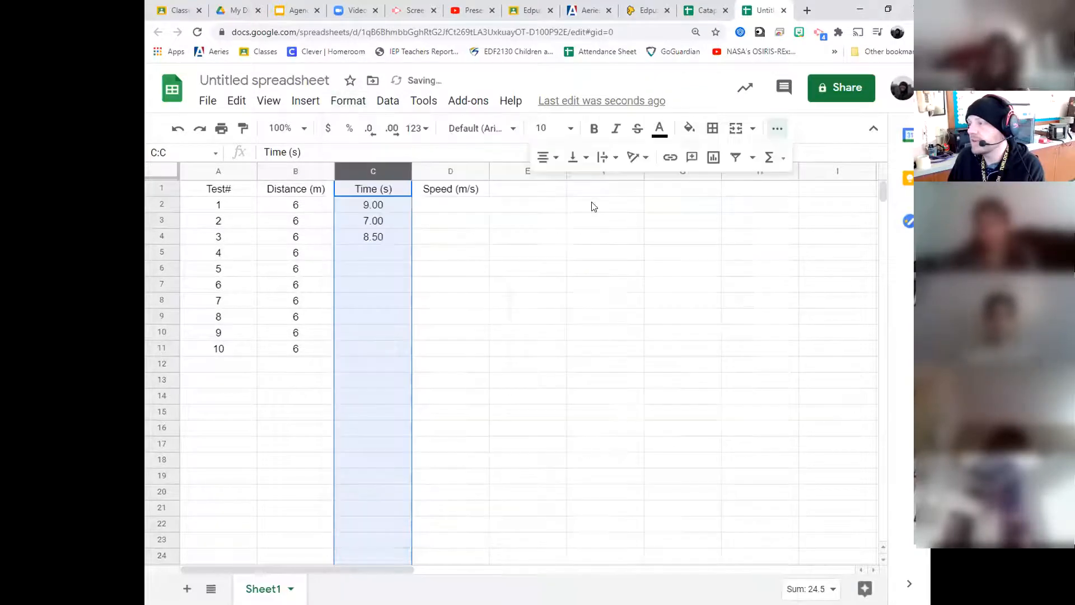
Step: Reapply the Number format to column C
click(394, 253)
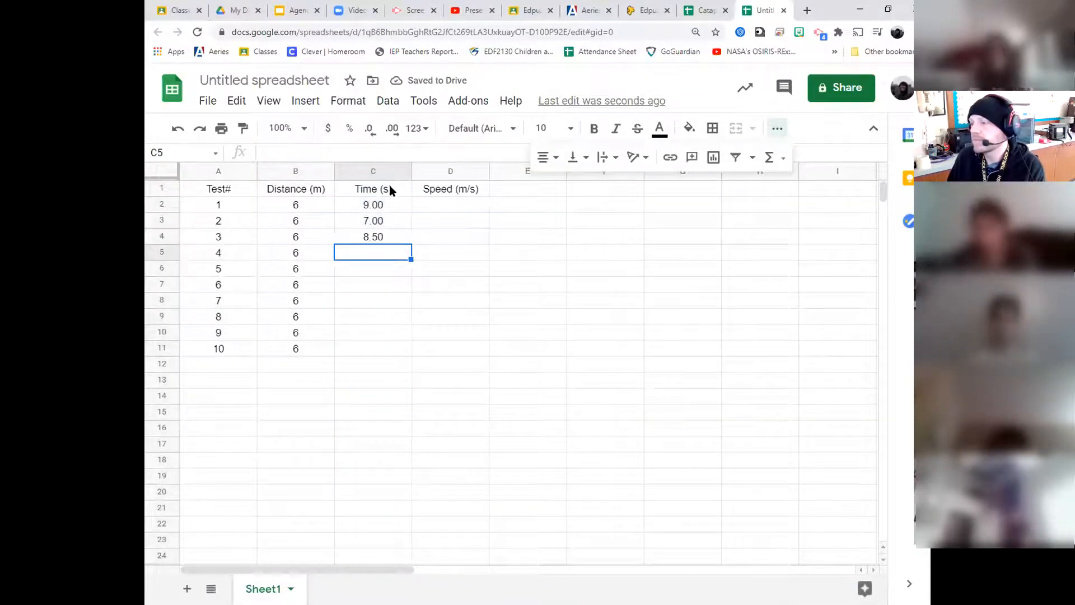
click(387, 171)
click(384, 251)
click(386, 224)
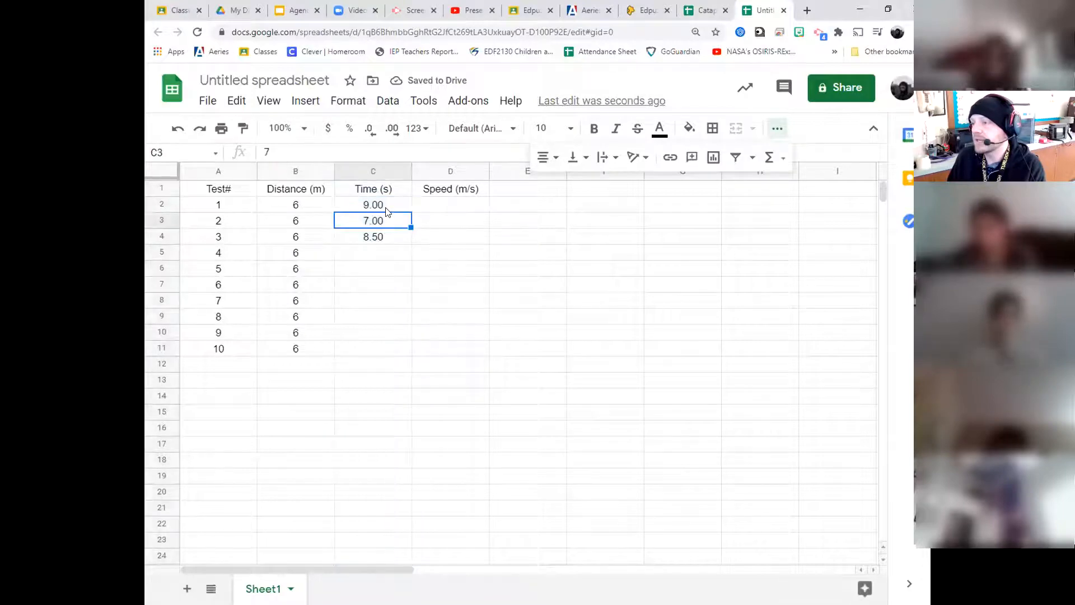
click(377, 205)
click(372, 171)
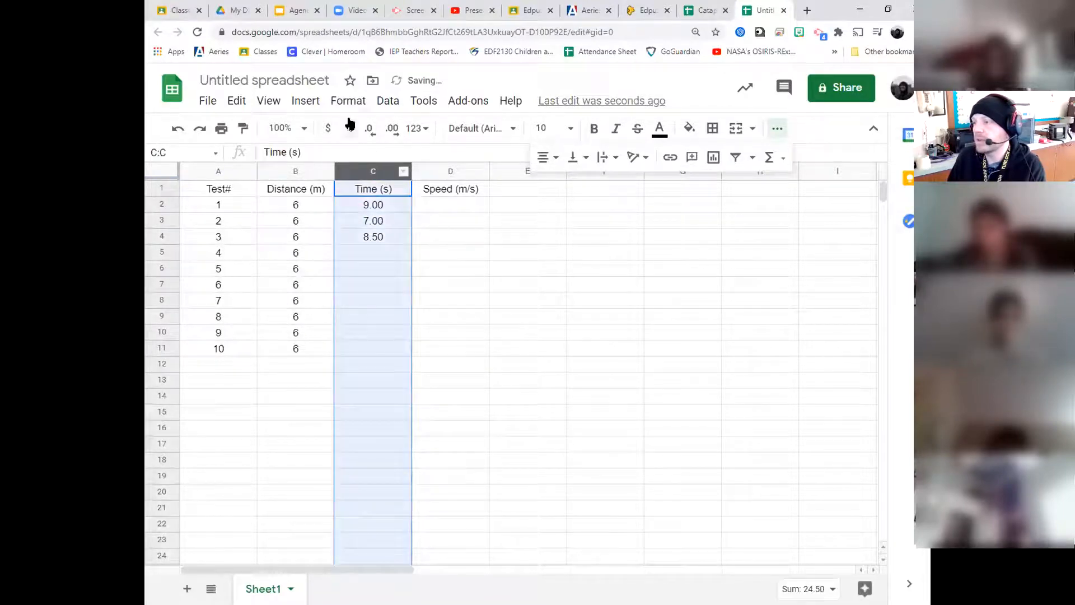
click(347, 100)
mouse_move(369, 178)
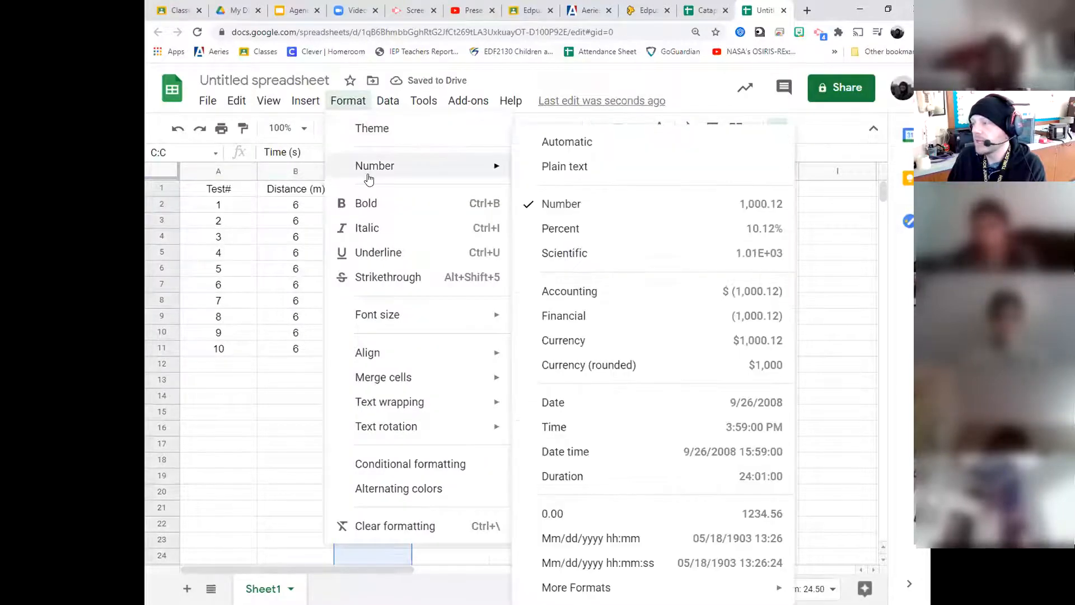
click(767, 204)
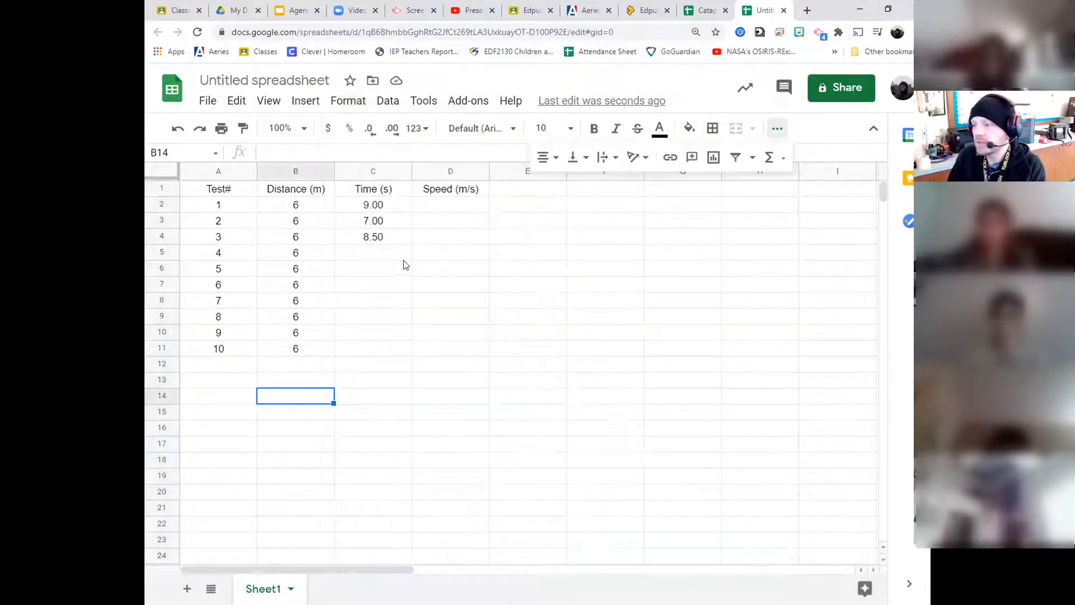
Step: Enter the times for tests 4 to 10 in C5 to C11: 9.2, 8.3, 8.5, 8.5, 7.9, 9 and 8.9
click(403, 264)
click(397, 255)
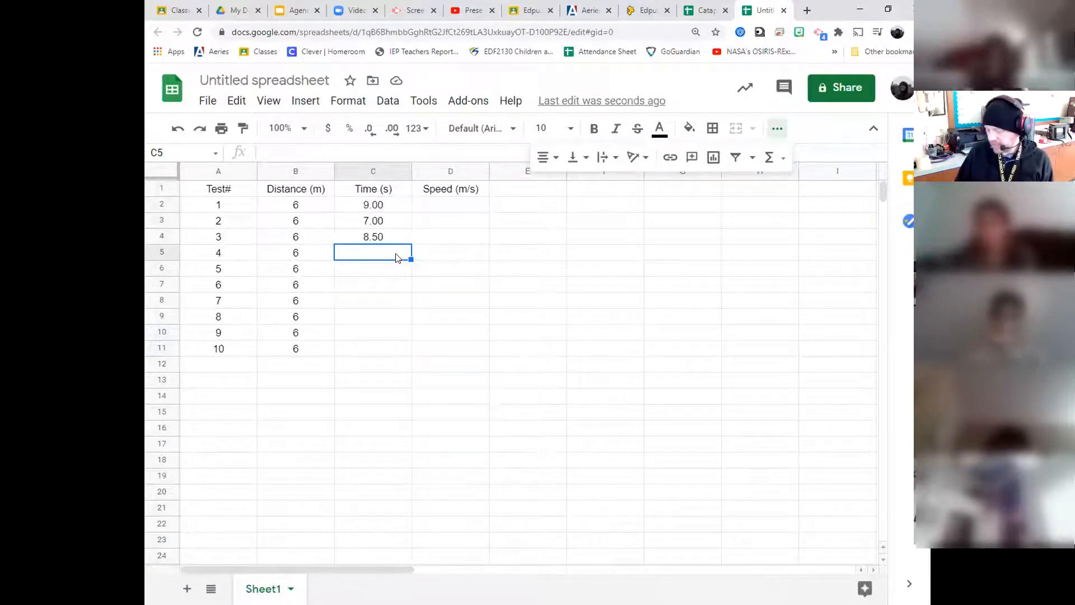
text(9.2)
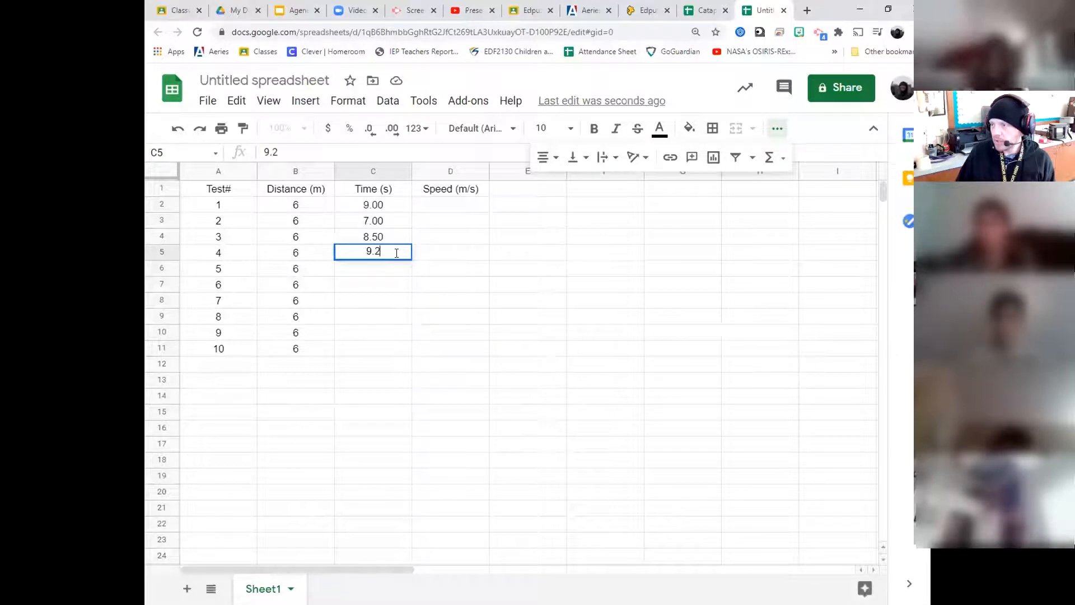
key(Return)
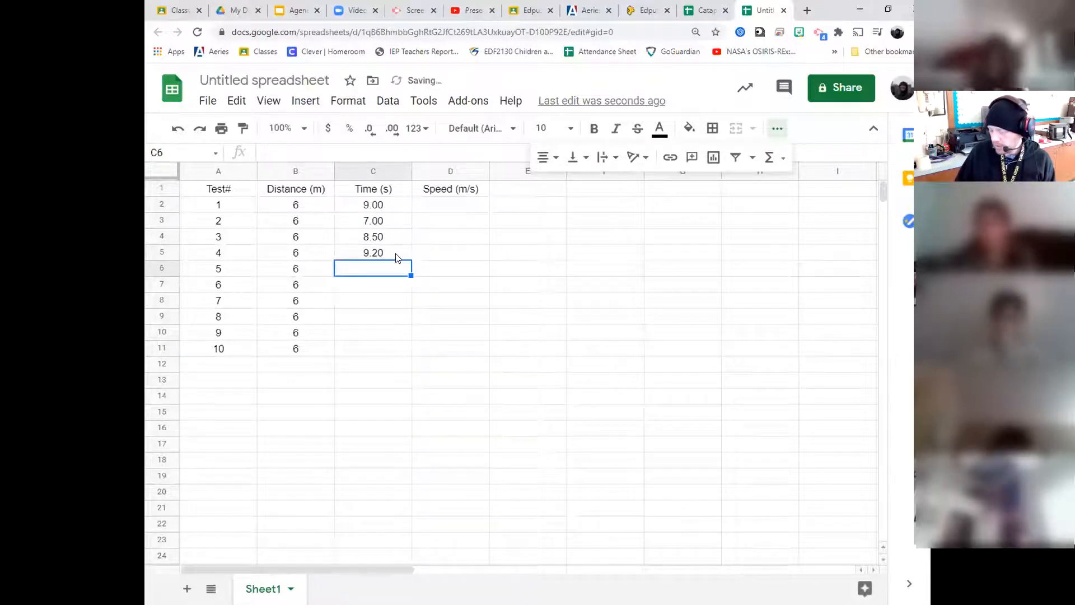
text(8.3)
key(Return)
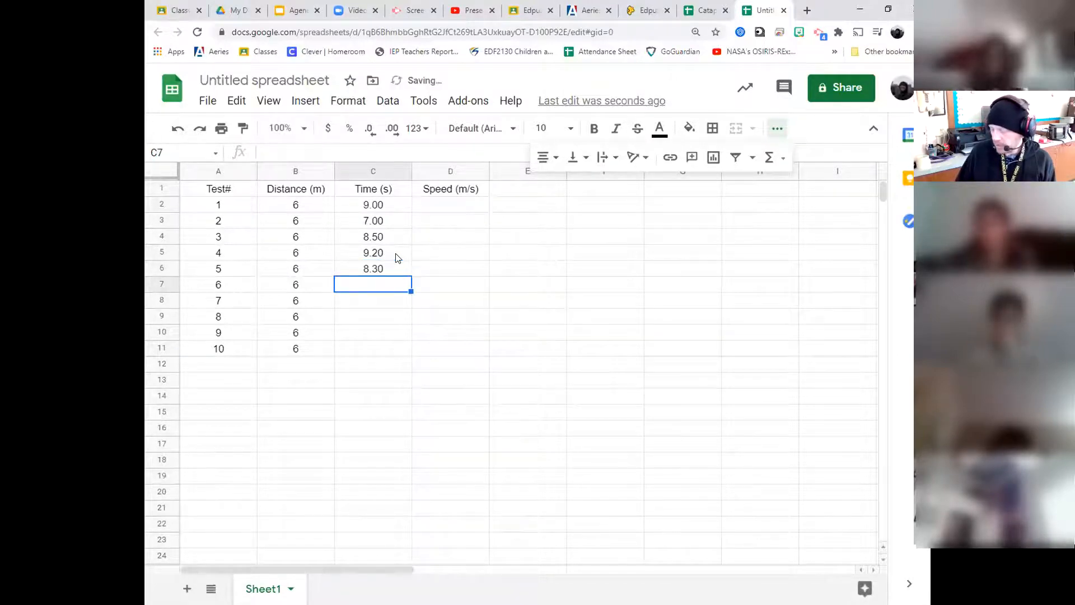
text(8.5)
key(Return)
text(8.5)
key(Return)
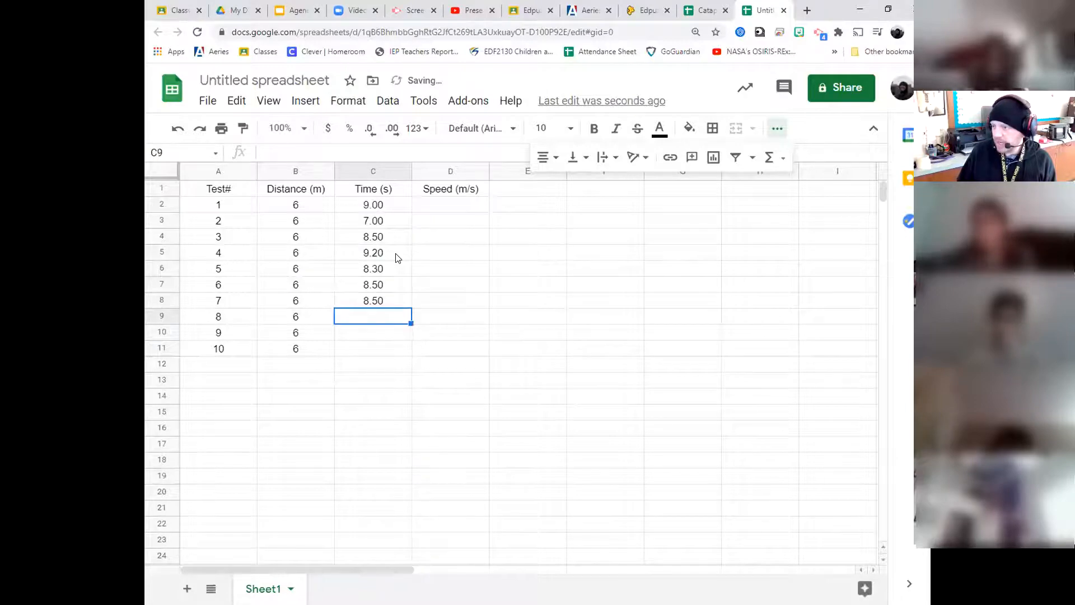
text(7.9)
key(Return)
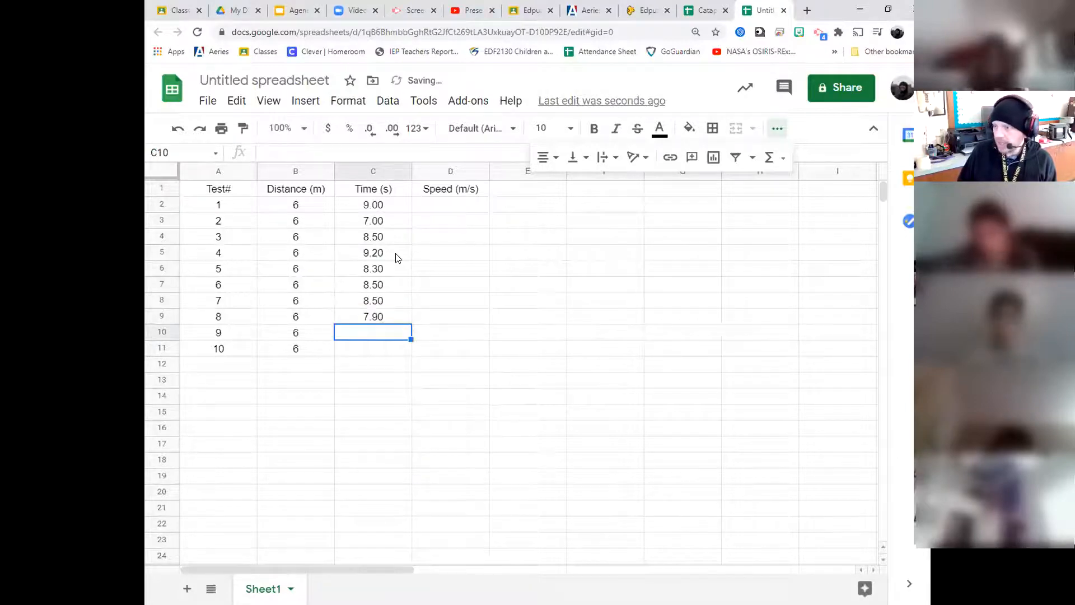
text(9.)
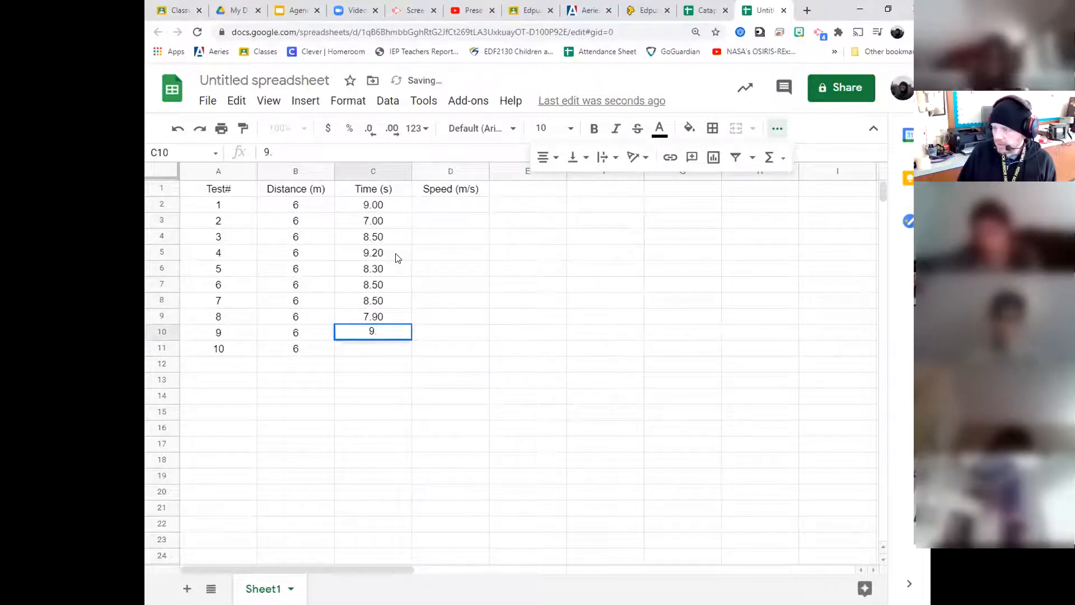
key(Return)
text(8.9)
key(Return)
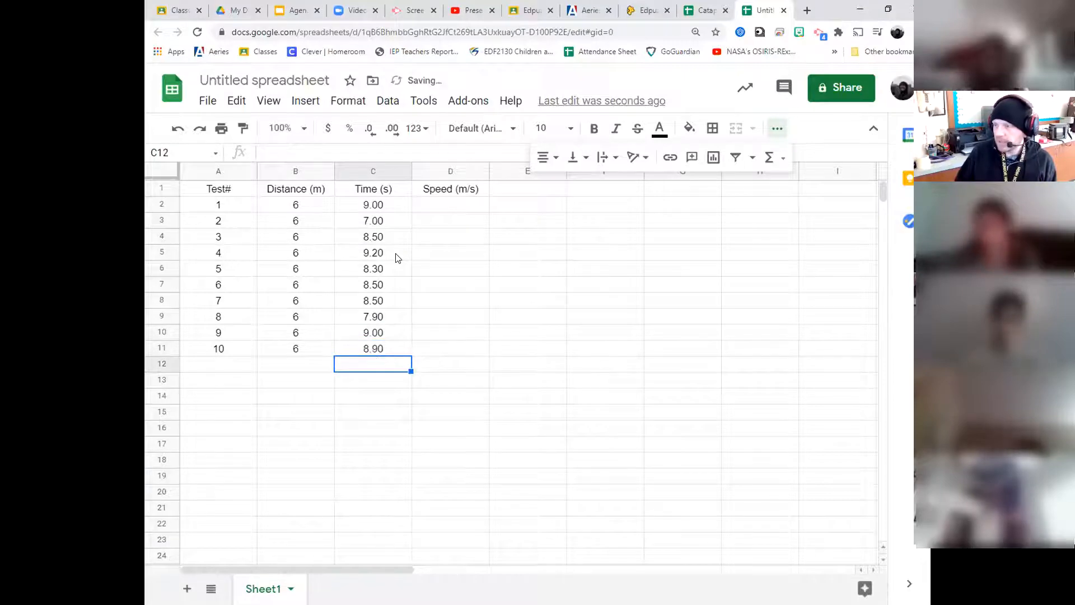
click(428, 210)
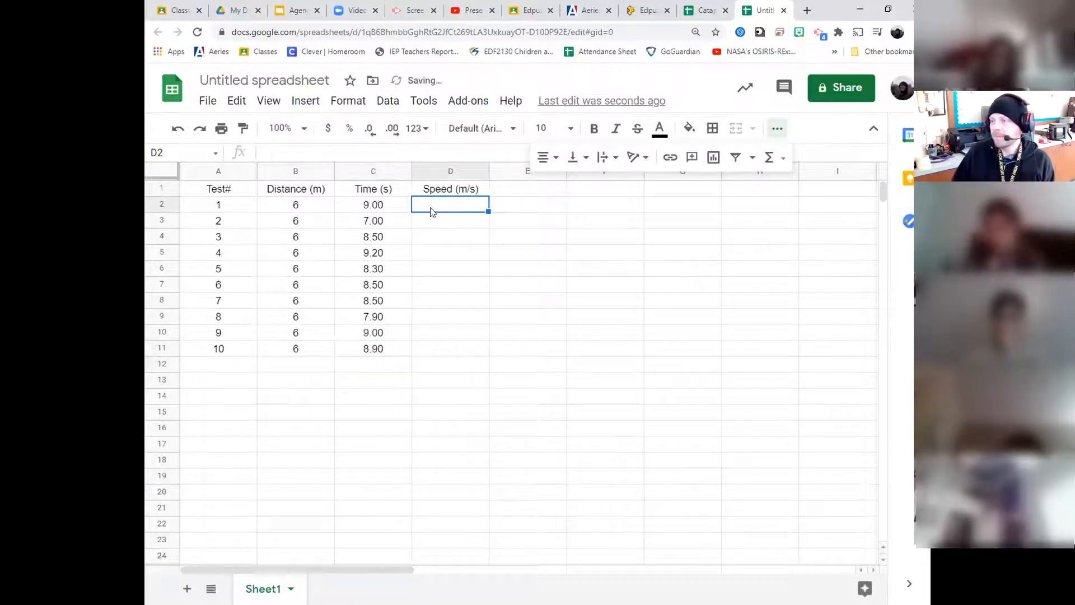
click(298, 208)
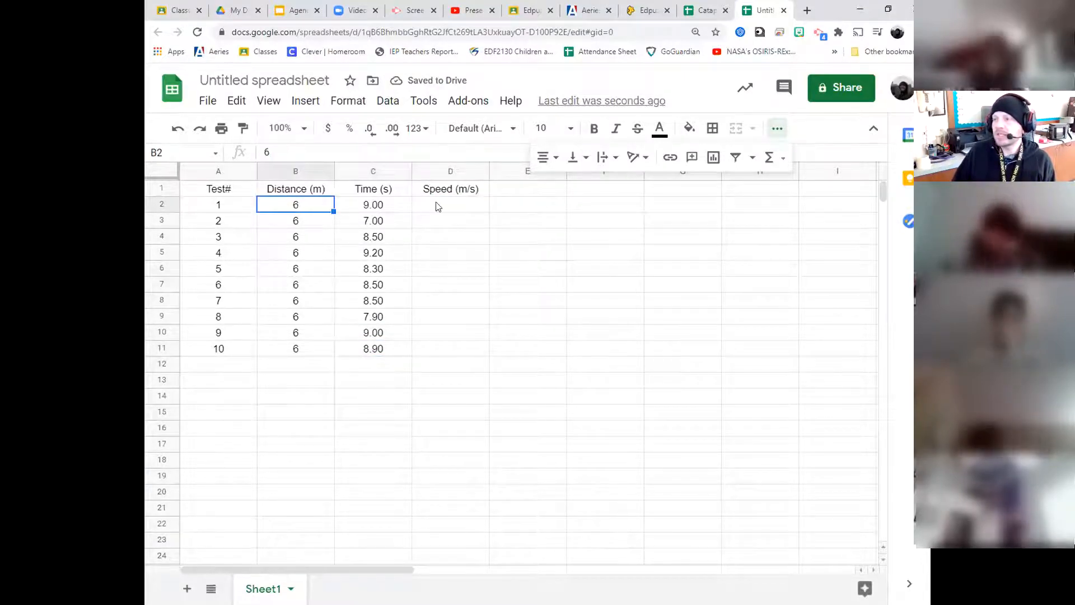
click(450, 208)
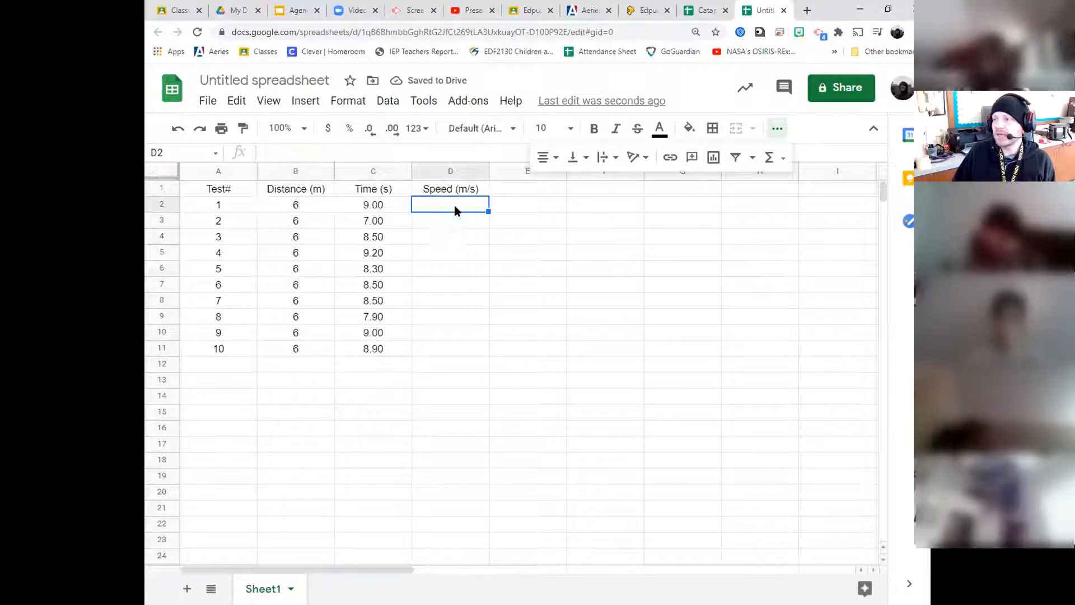
click(305, 211)
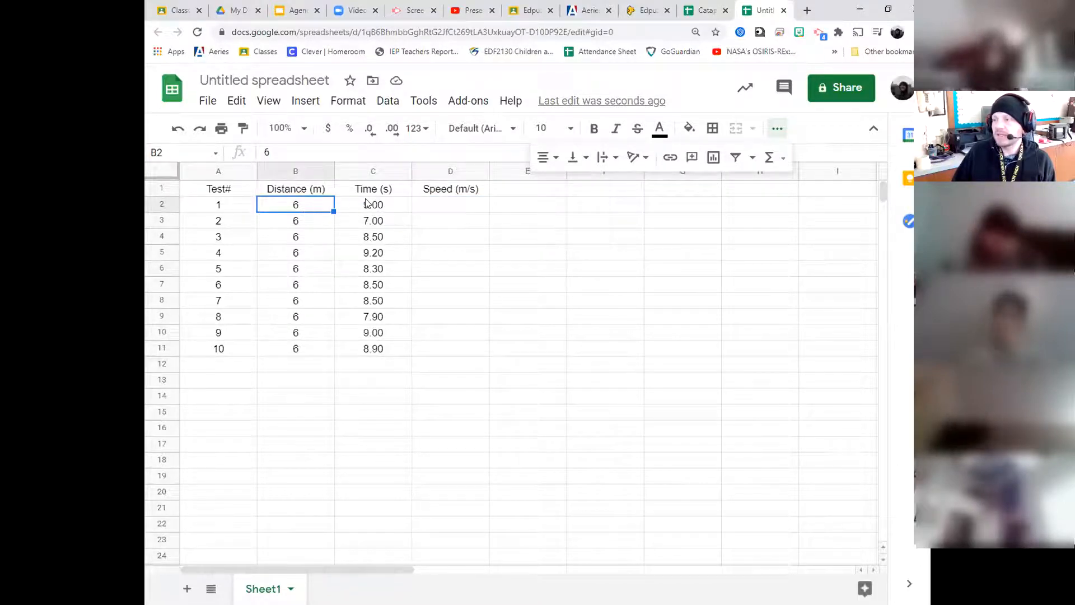
click(386, 211)
click(436, 211)
click(317, 205)
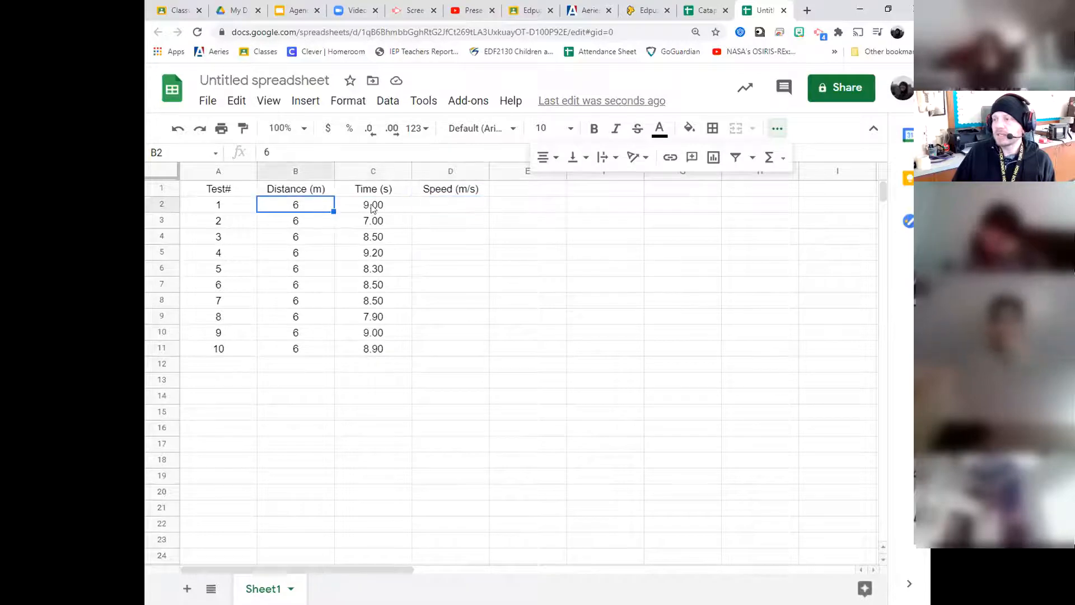
click(381, 207)
Step: Enter 0.67 as the speed for test 1 in cell D2
click(441, 208)
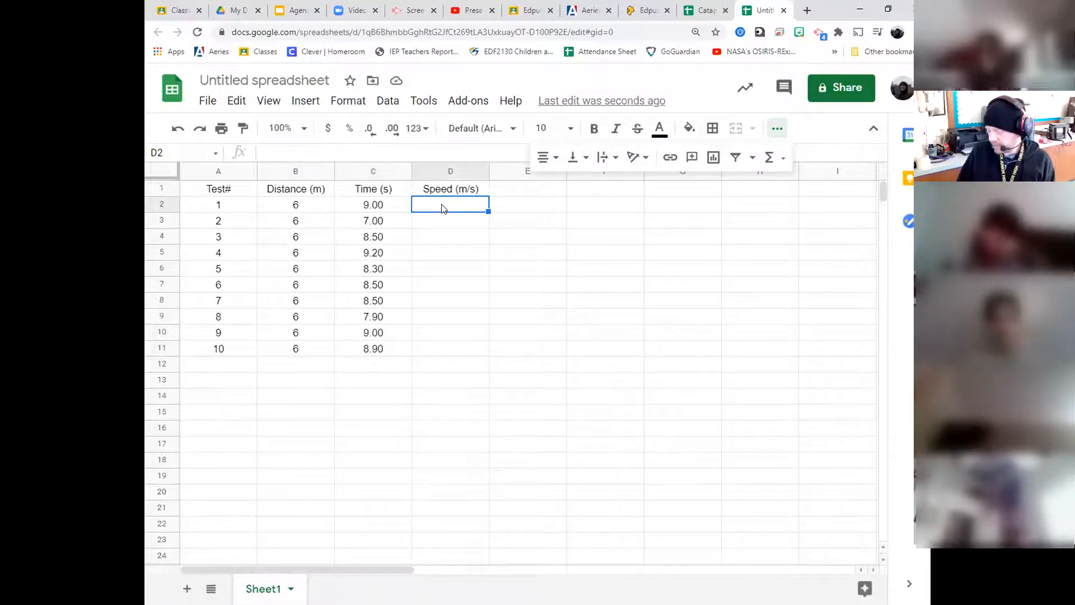
text(0.67)
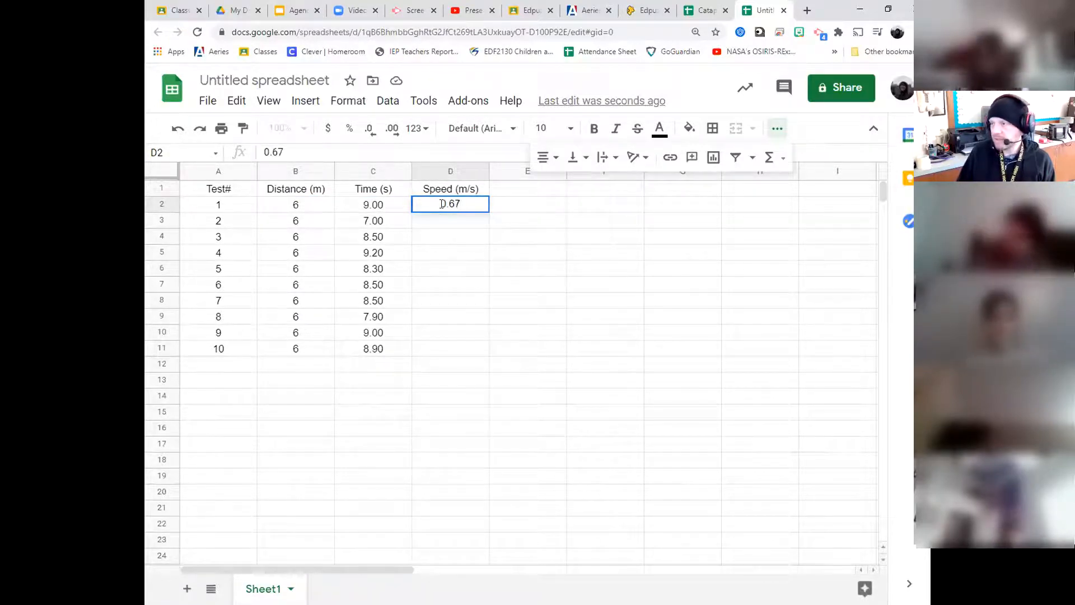
key(Return)
Step: Replace the value in D2 with the formula =B2/C2 and decline the suggested autofill for the rest of the column
click(444, 207)
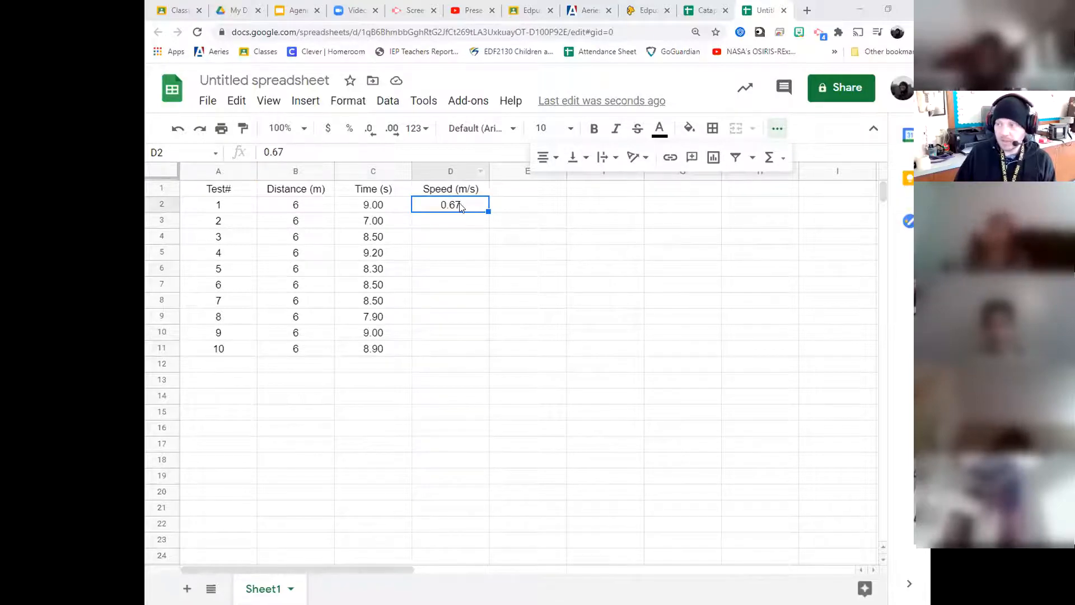
double_click(290, 150)
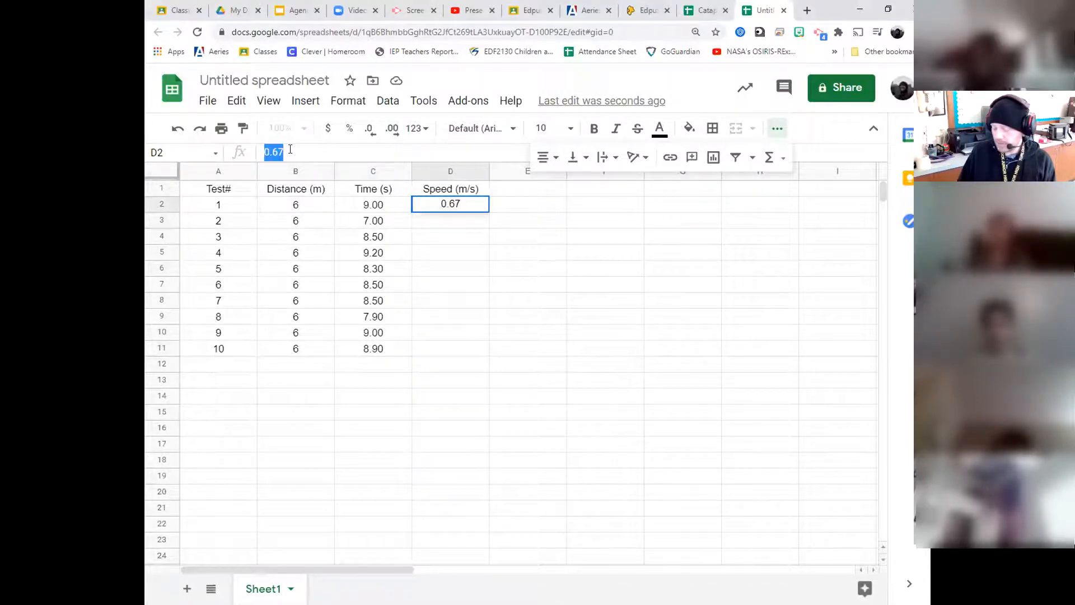
text(=)
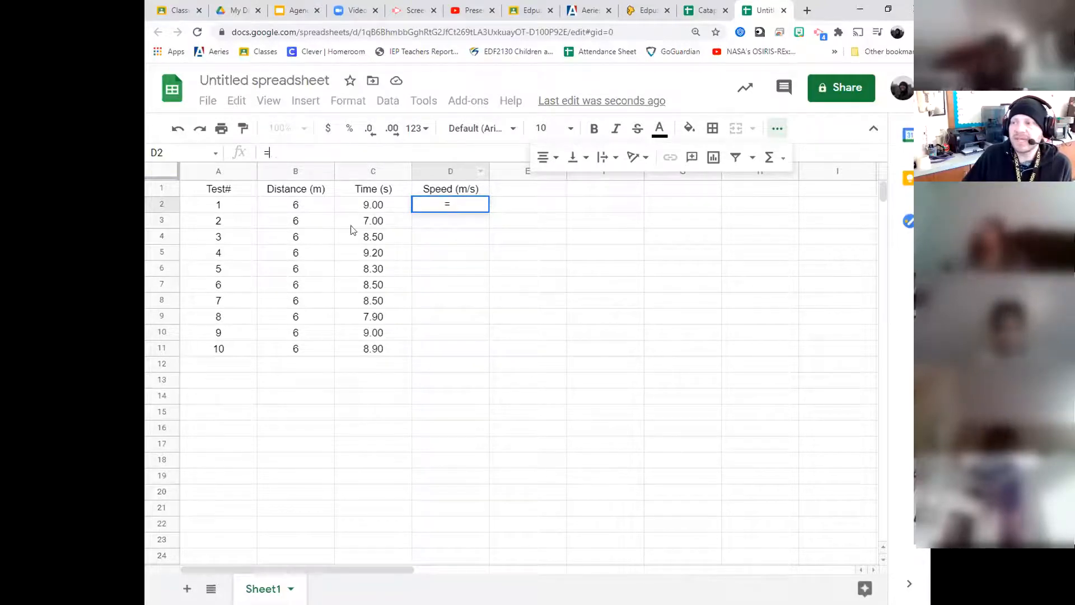
click(305, 209)
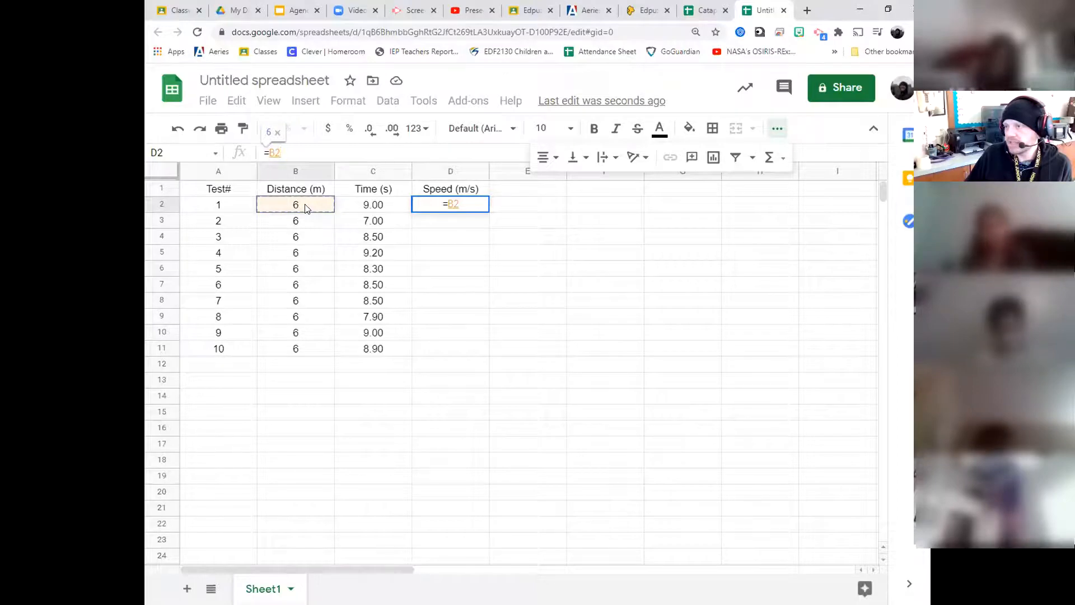
text(/)
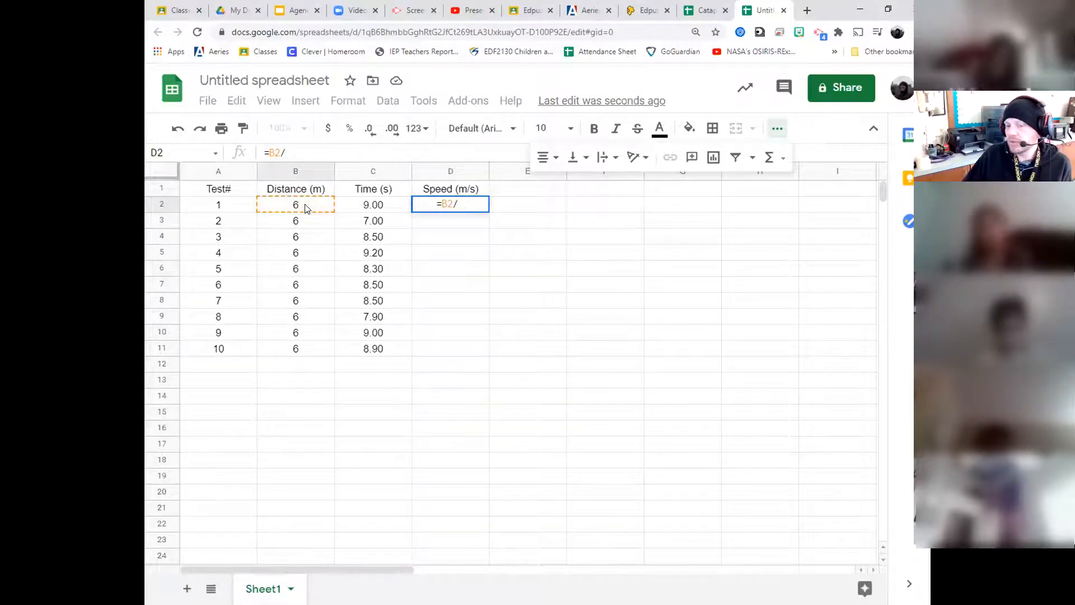
click(388, 209)
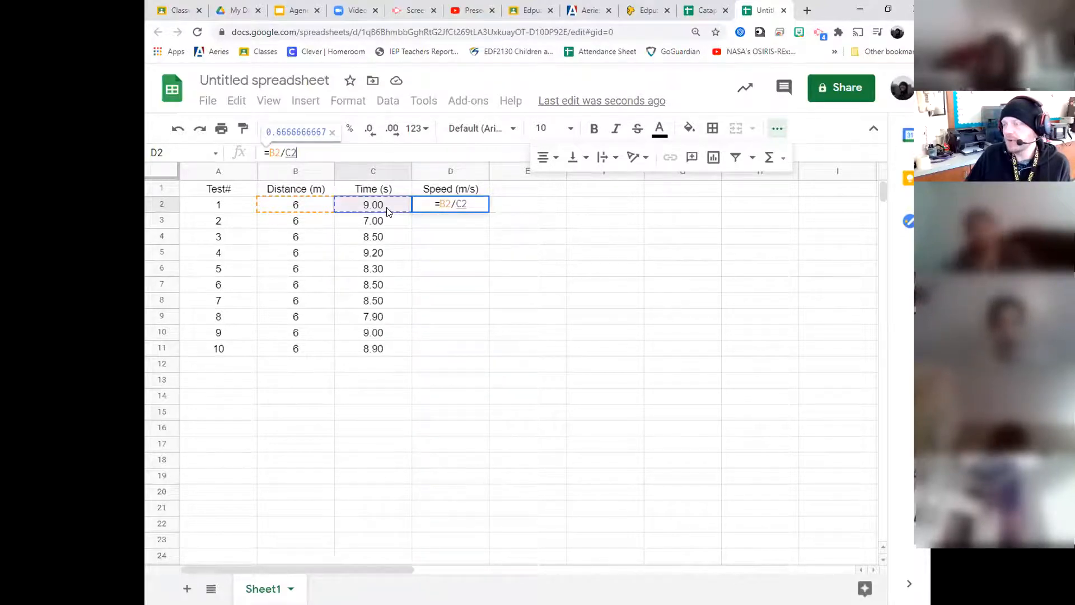
key(Return)
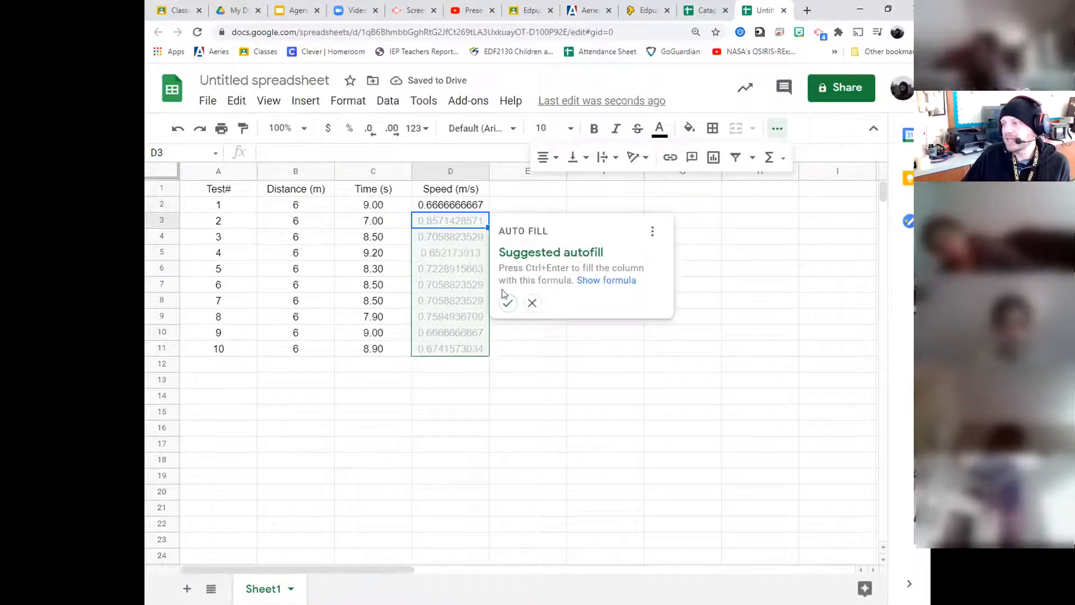
click(531, 303)
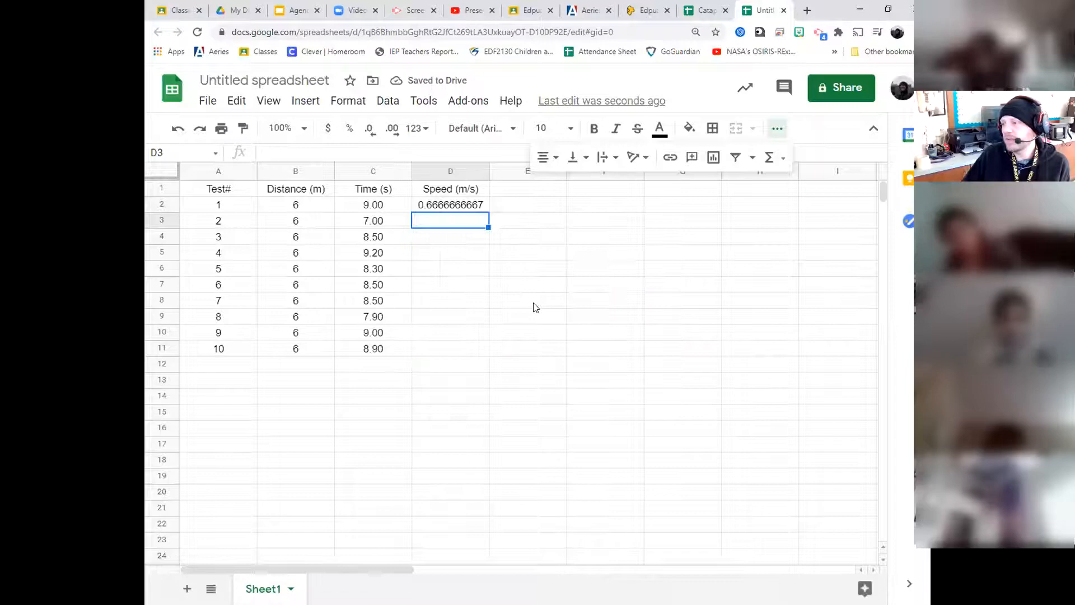
Step: Apply the two-decimal Number format to the entire Speed (m/s) column
click(471, 204)
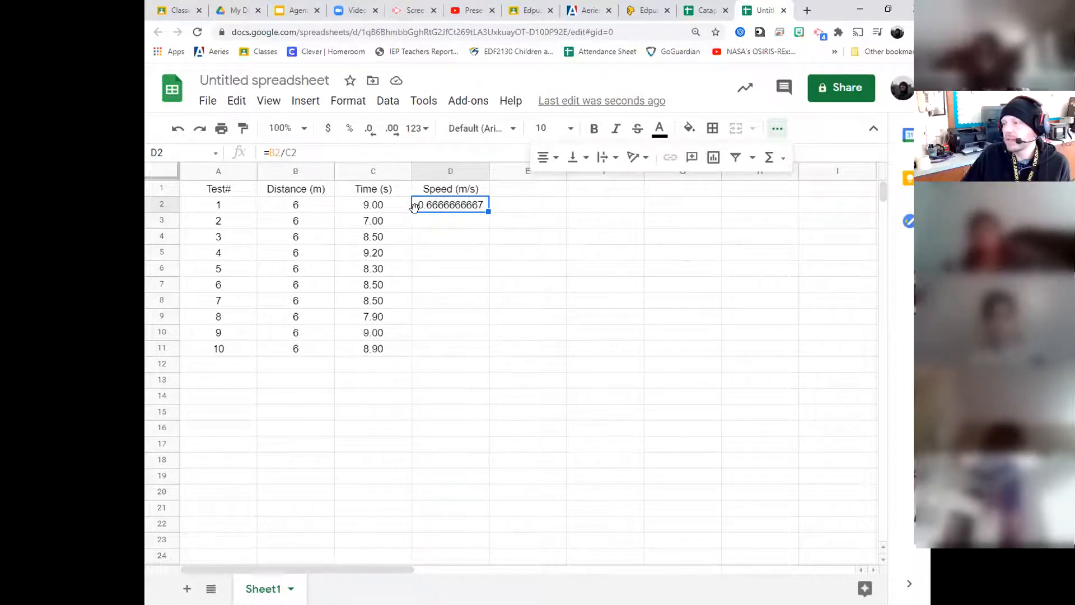
click(460, 170)
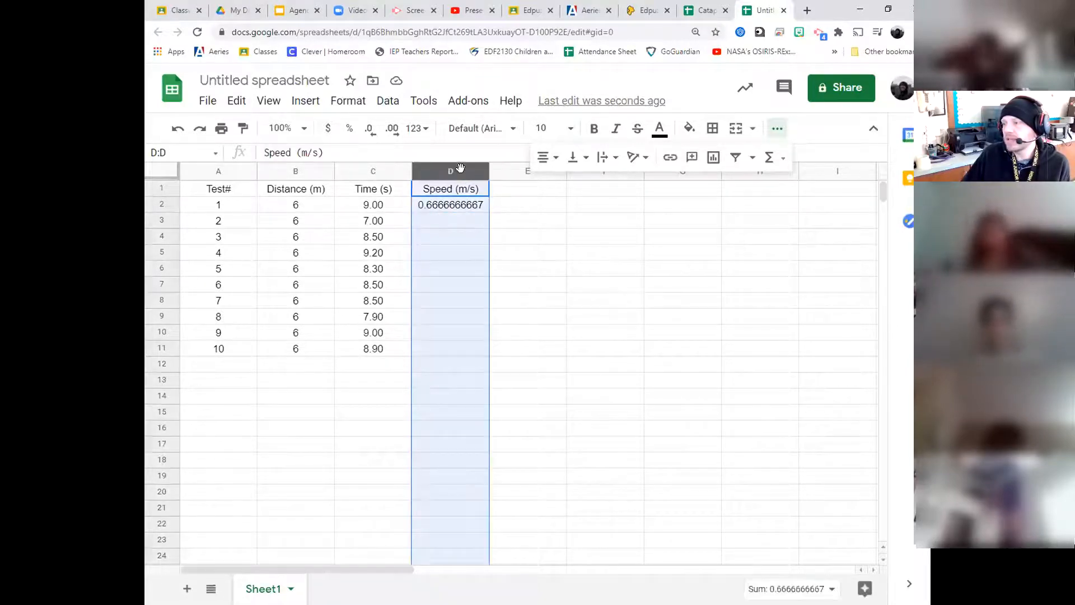
click(348, 101)
mouse_move(384, 168)
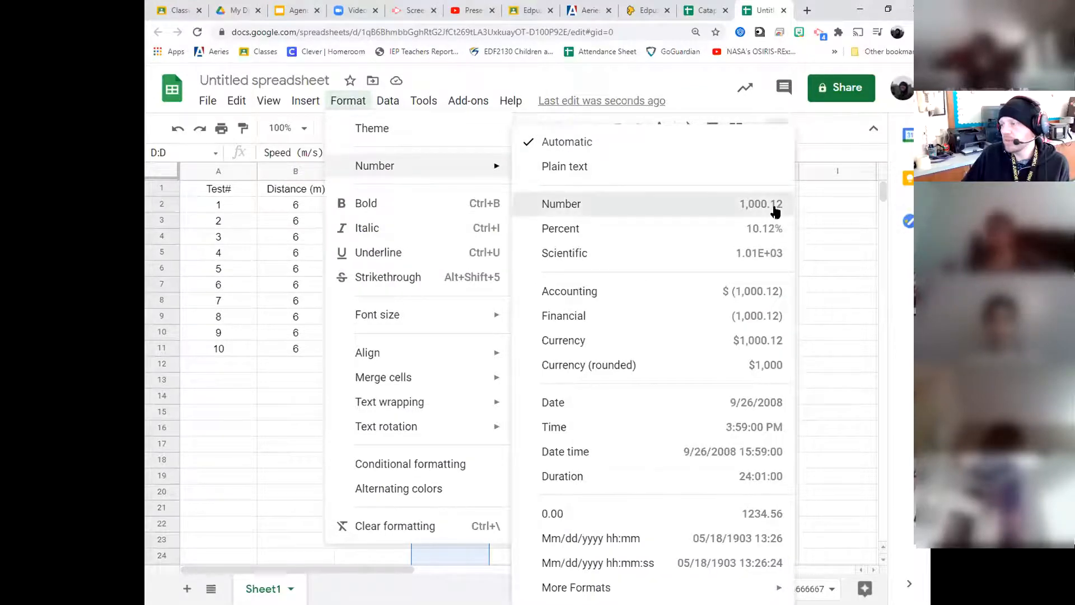
click(777, 209)
Step: Fill the speed formula from D2 down to D11 and check the formulas copied into the cells below
click(469, 222)
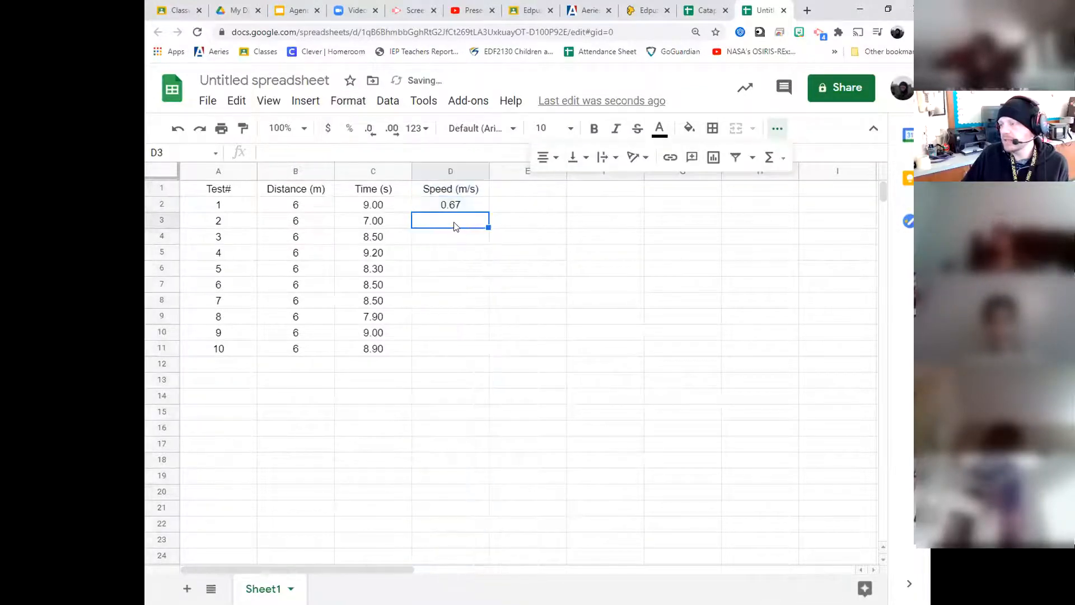
click(473, 208)
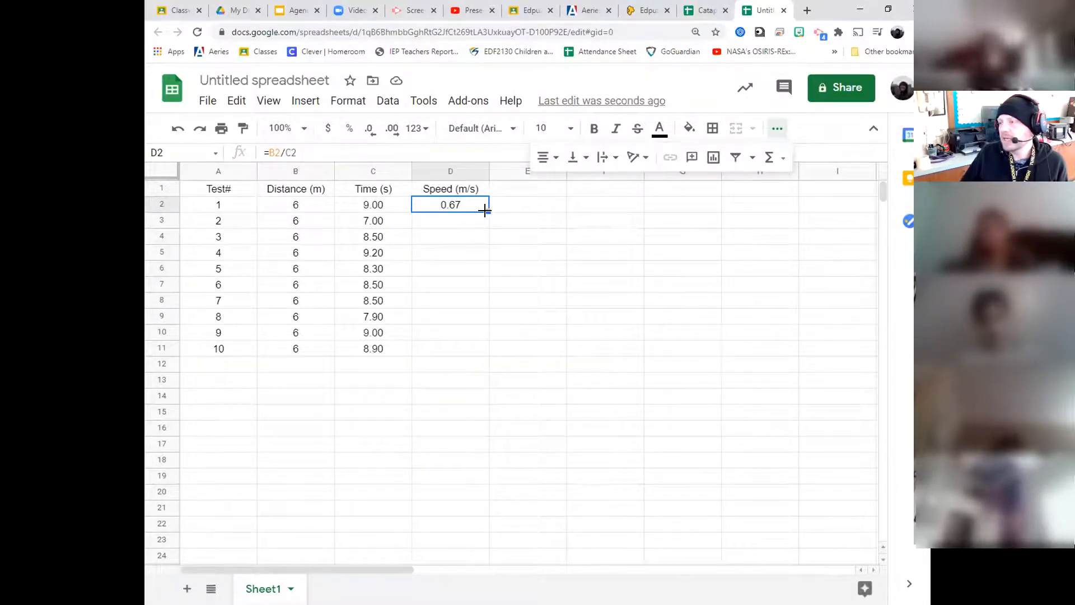
drag(487, 210, 486, 347)
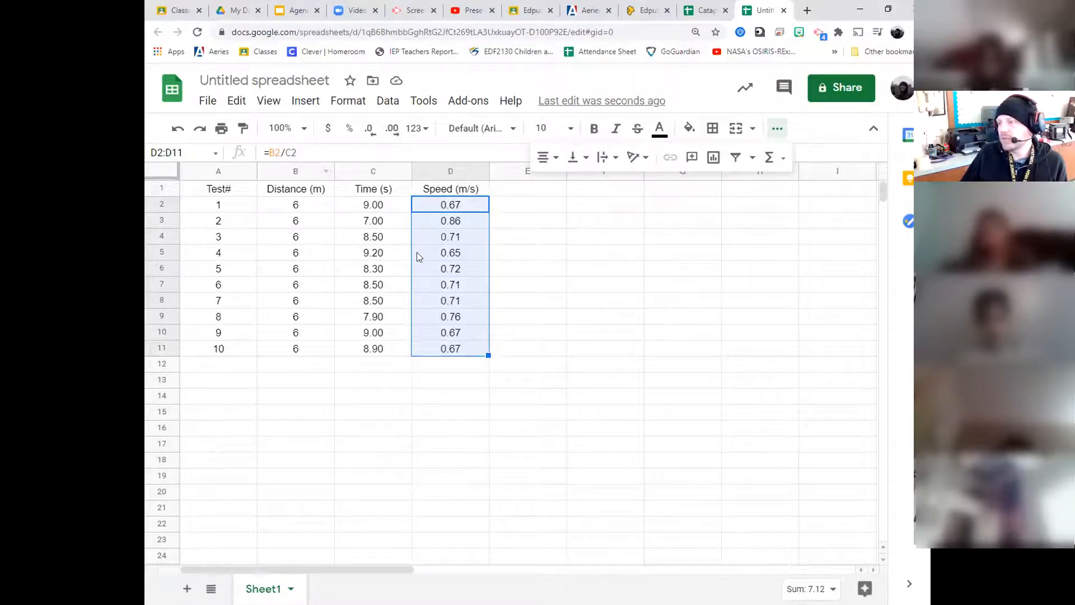
click(445, 221)
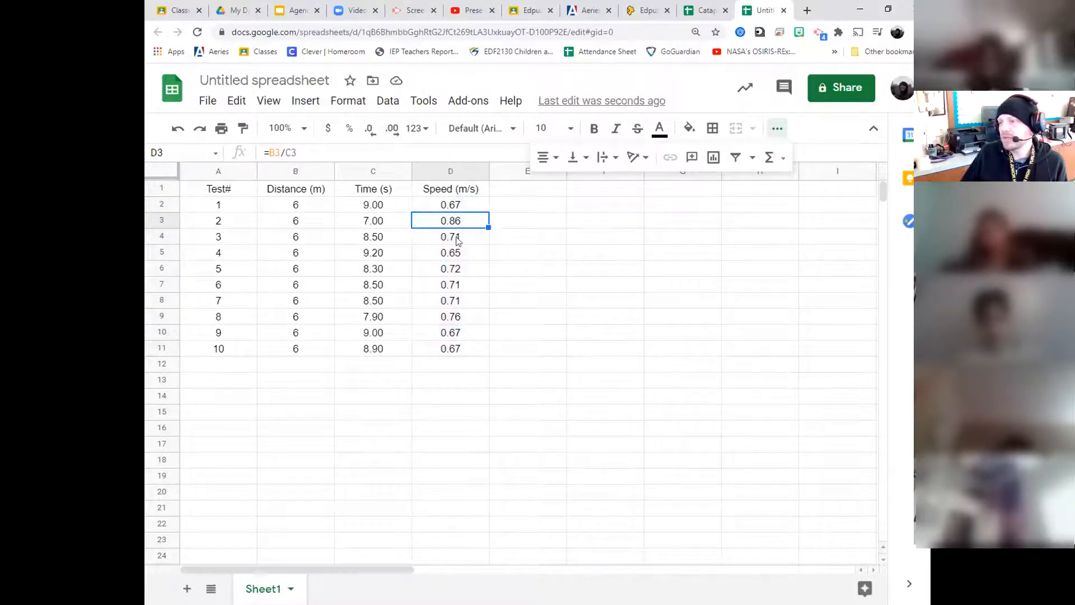
click(459, 242)
click(464, 257)
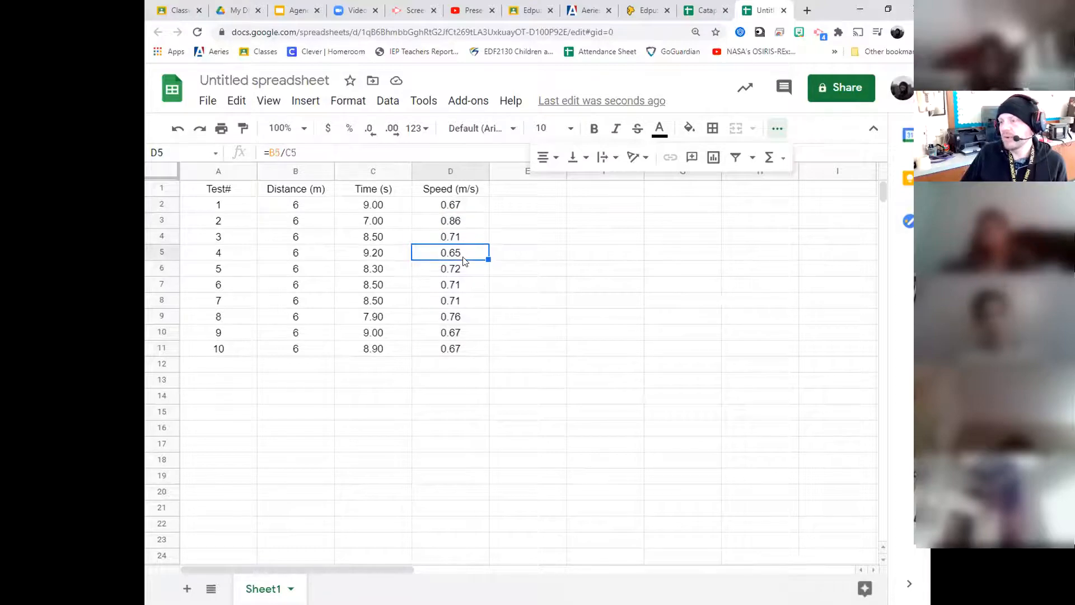
click(475, 350)
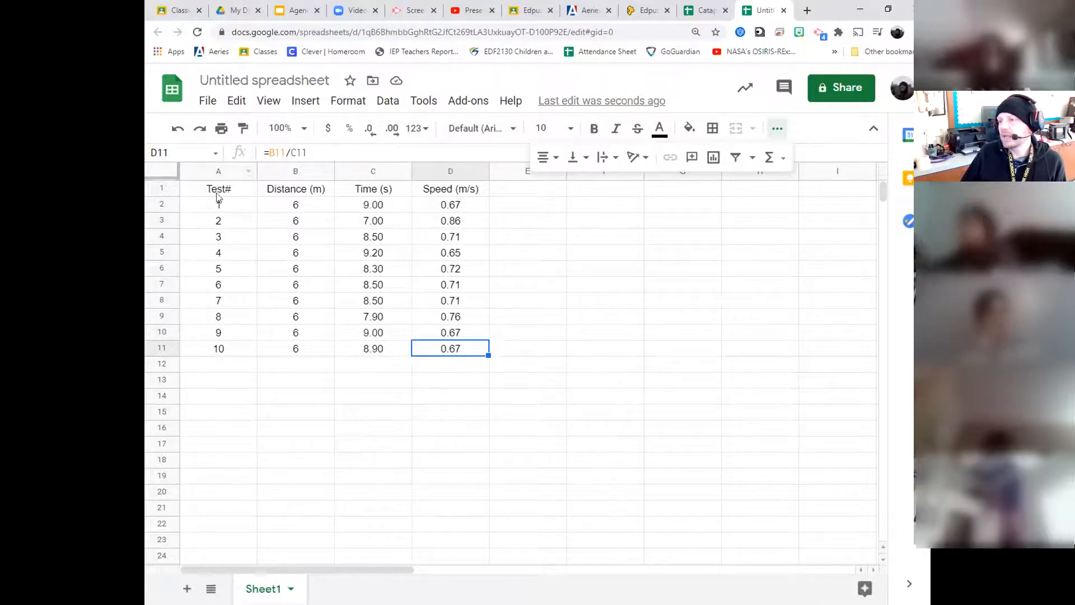
Step: Apply all borders to the data table in A1:D11
drag(219, 193, 436, 346)
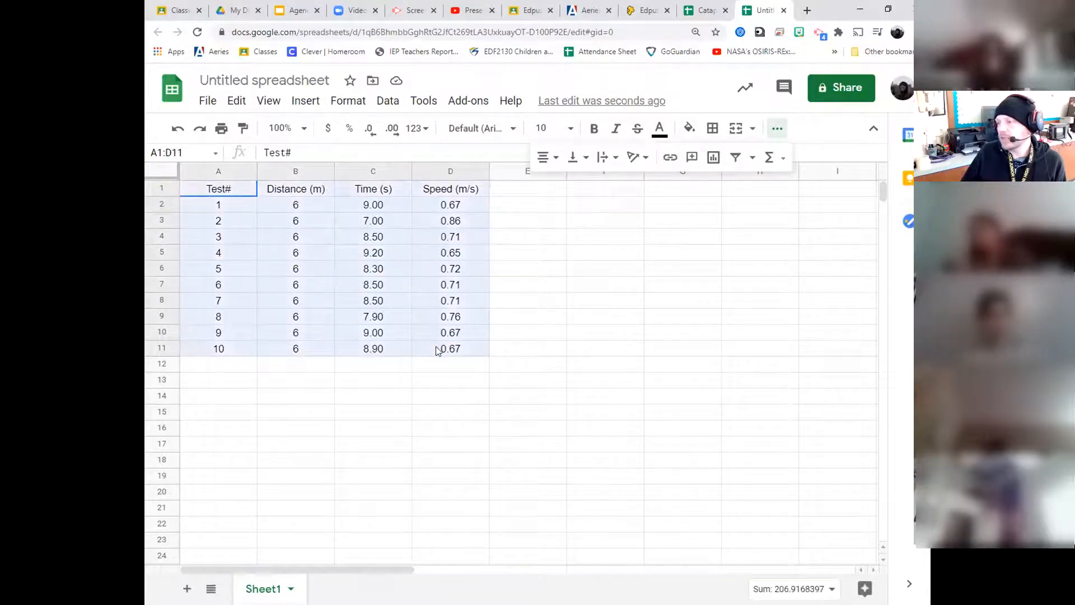
click(712, 133)
click(717, 160)
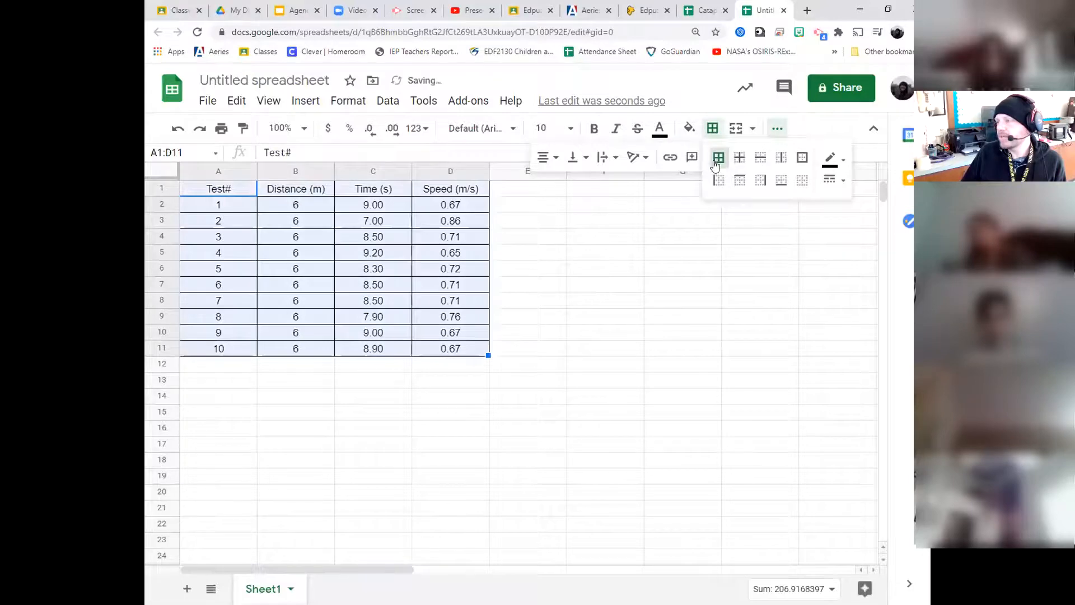
click(521, 240)
Step: Apply all borders to the empty range F2:G4 to frame a small summary table
click(526, 203)
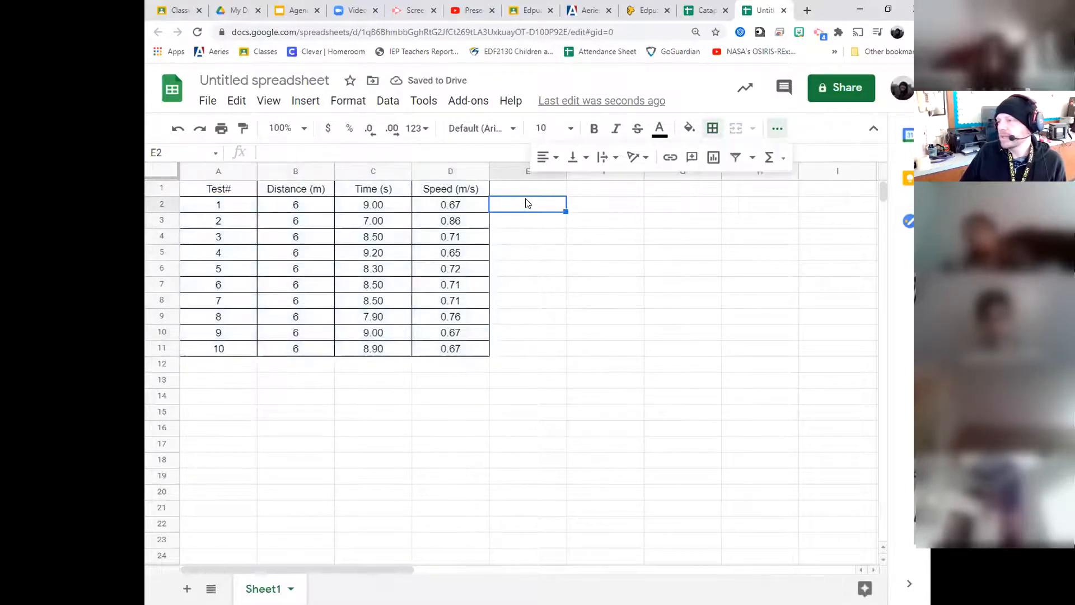
click(600, 206)
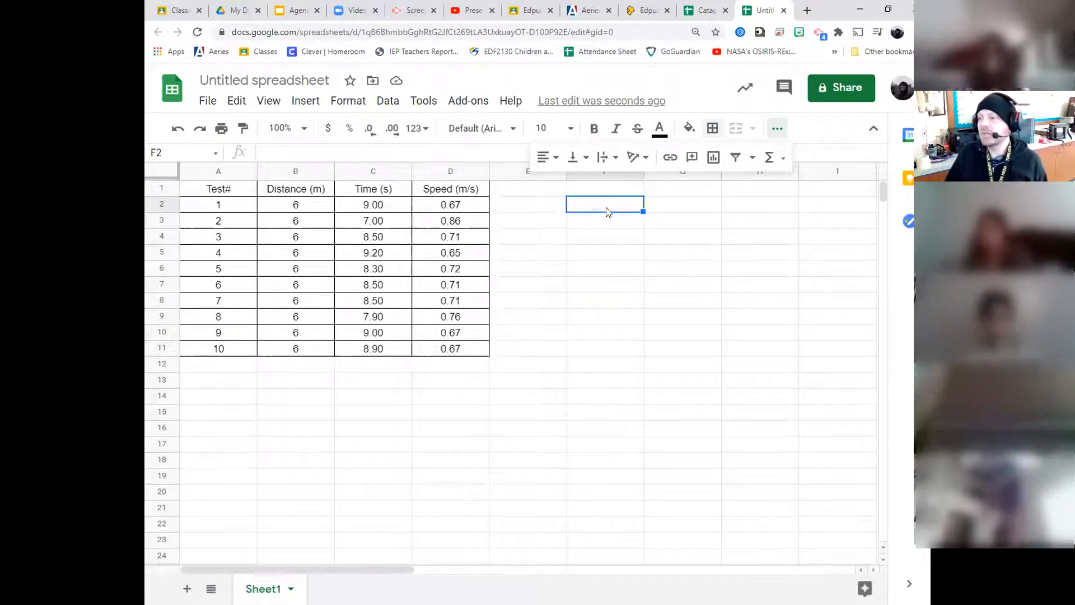
drag(607, 211, 675, 241)
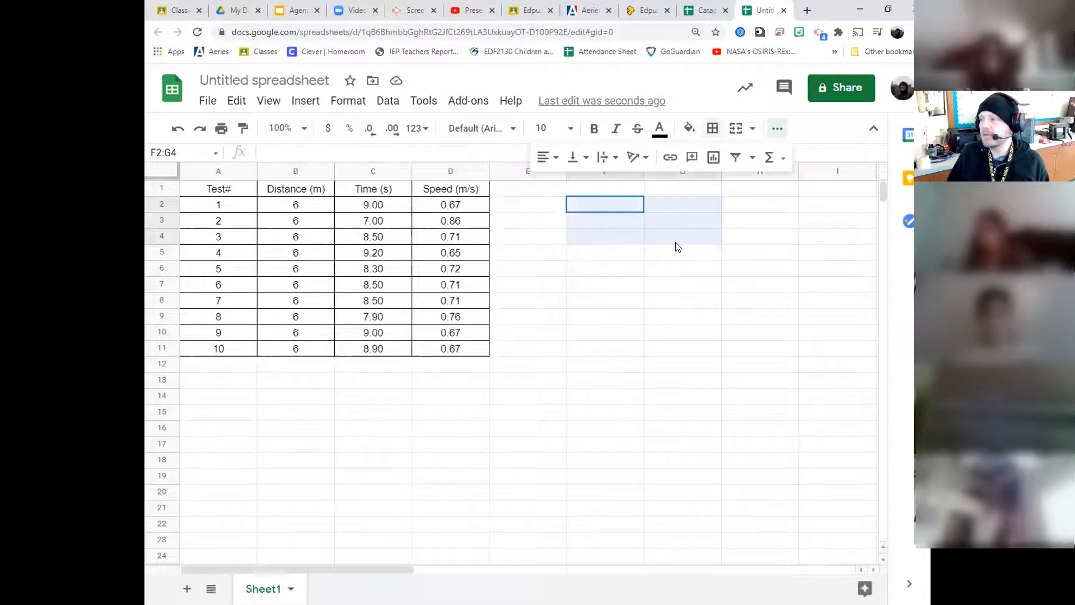
click(713, 130)
click(714, 158)
click(617, 218)
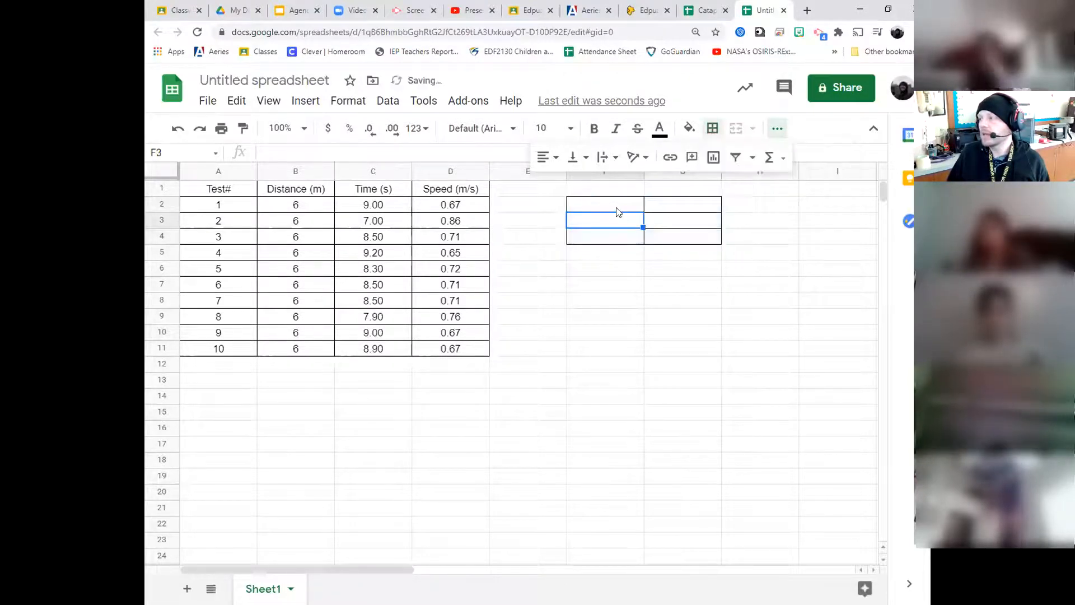
Step: Enter the labels Min, Max and Average in cells F2 to F4
click(619, 210)
text(Min)
key(Return)
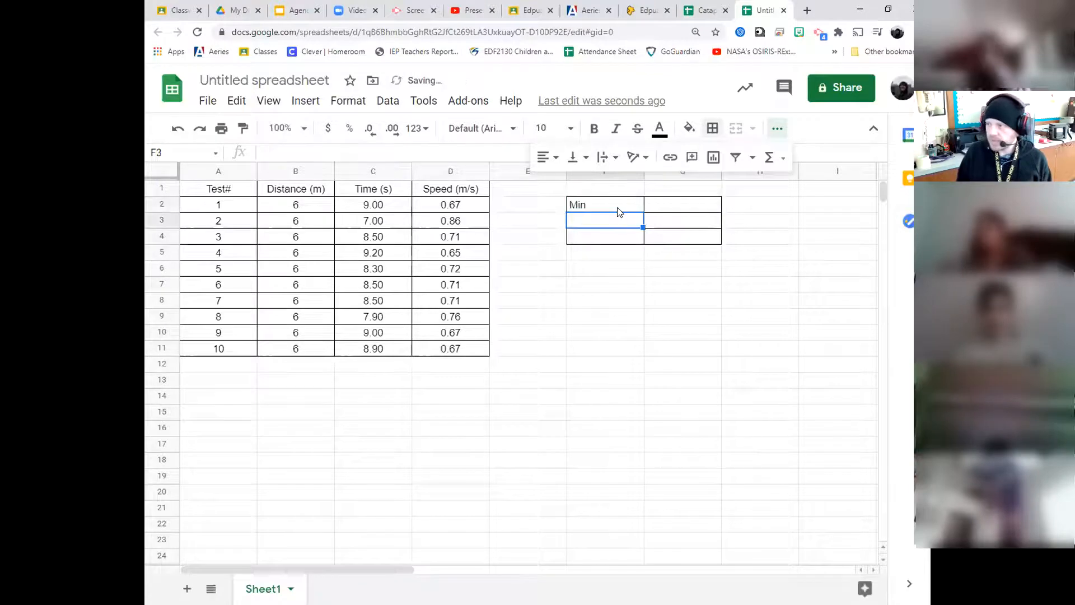
text(Max)
key(Return)
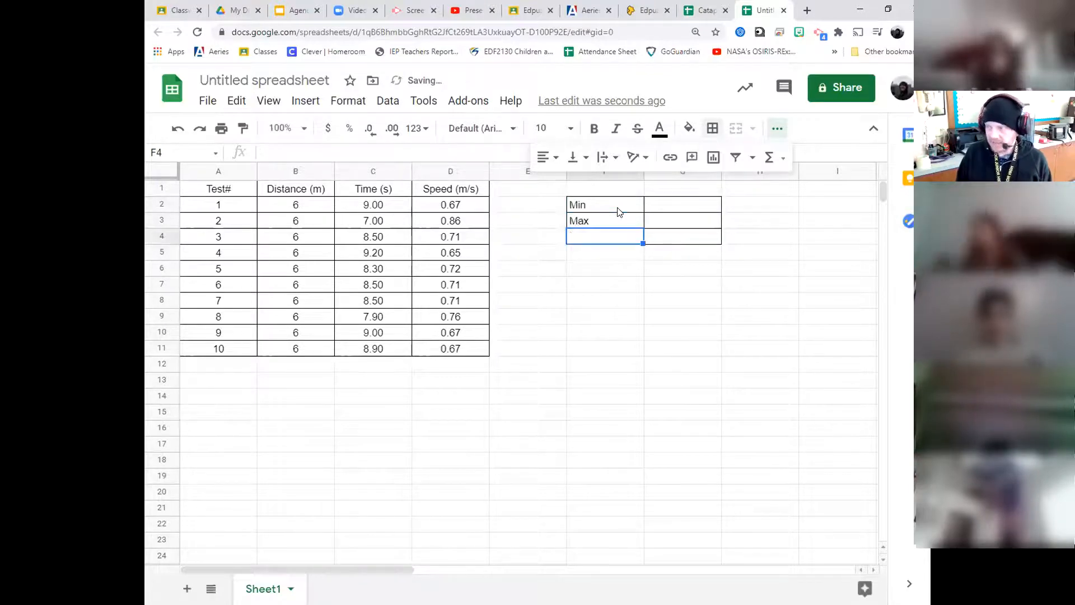
text(Average)
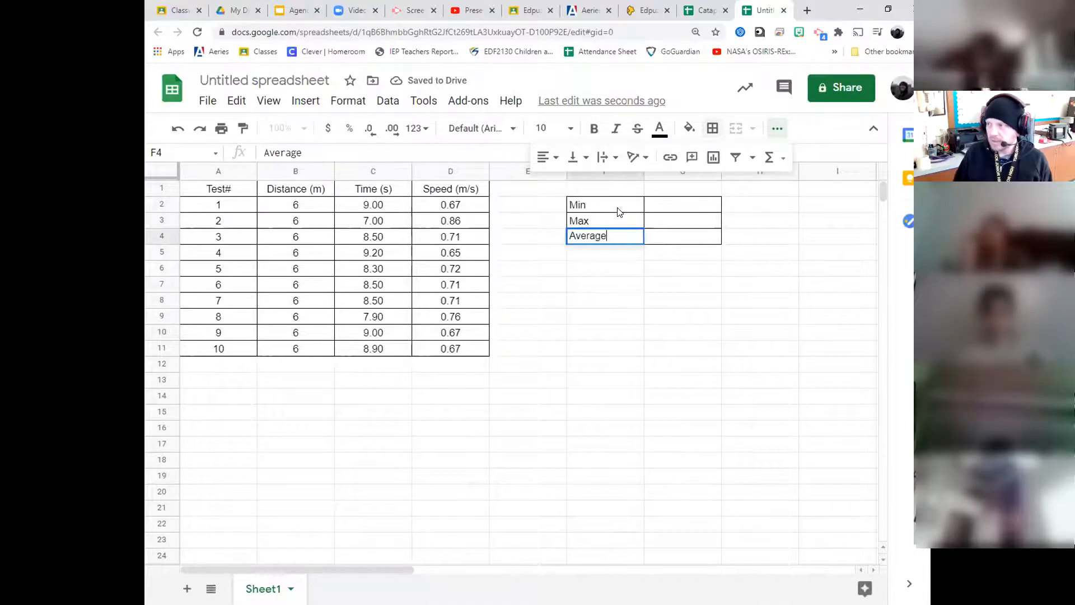
Step: Extend the labels in F2 to F4 to read Min Speed, Max Speed and Average Speed
click(619, 211)
click(350, 155)
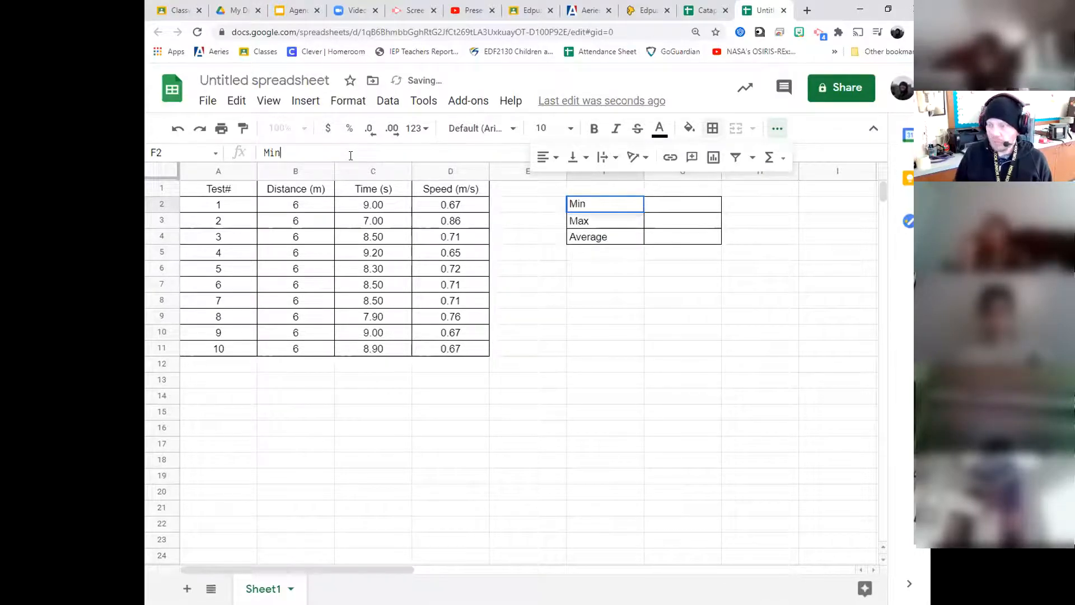
text(Speed)
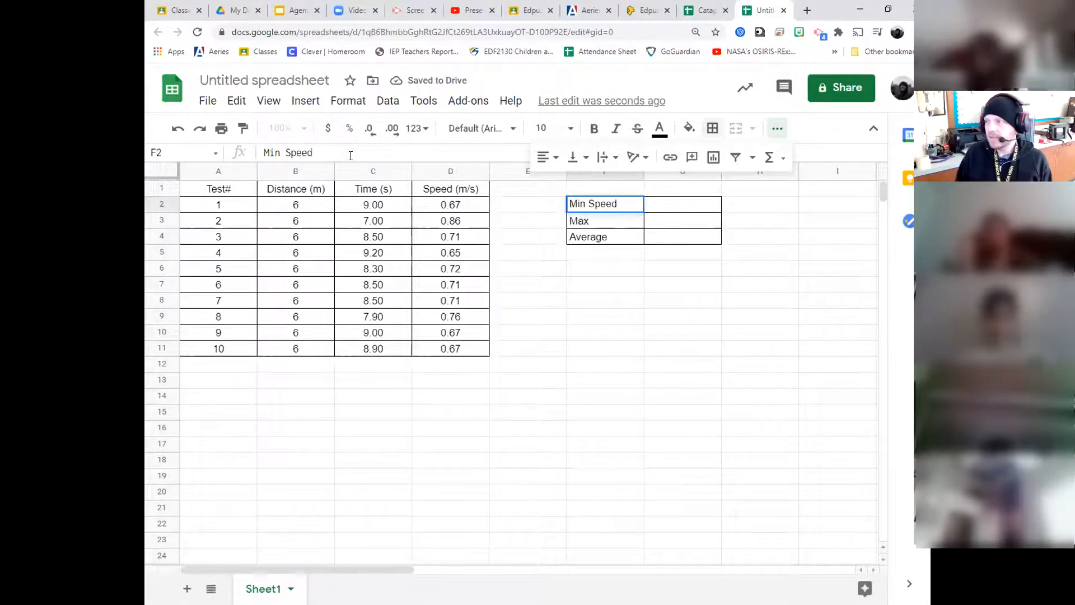
key(Return)
text(Speed)
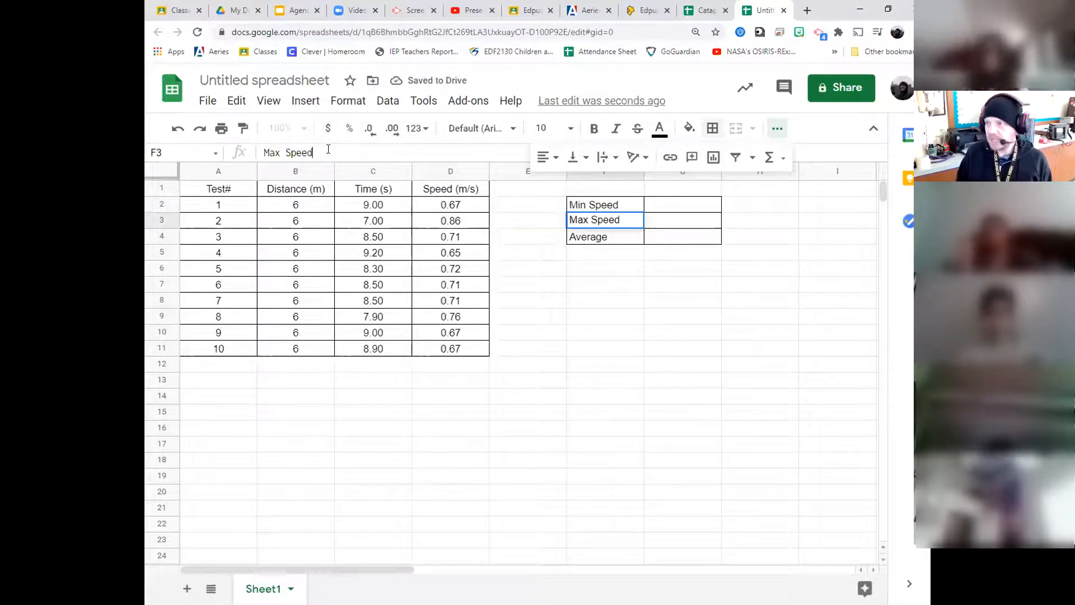
key(Return)
click(328, 150)
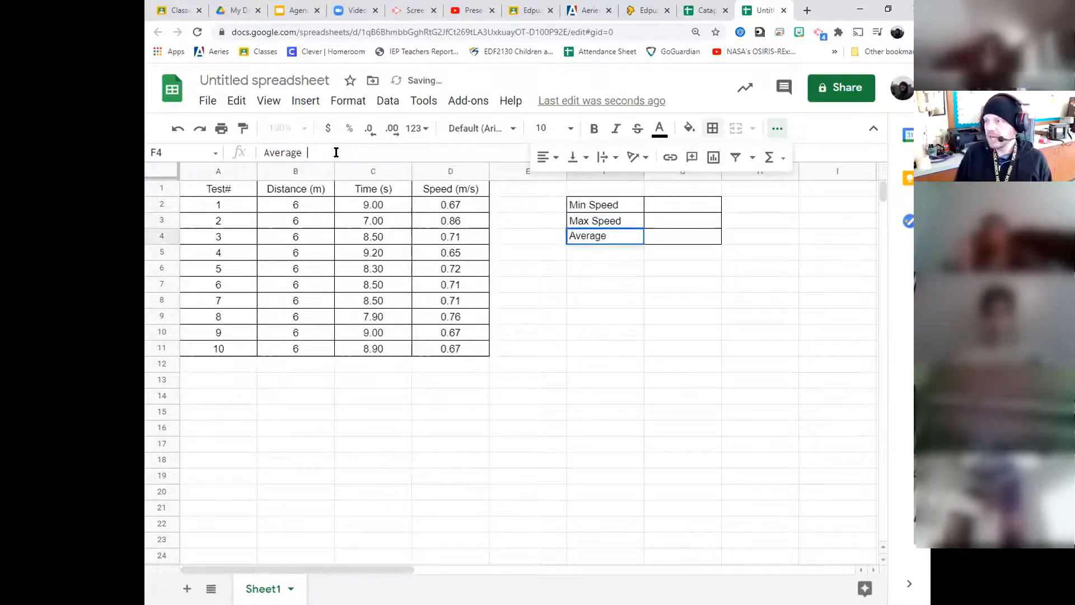
text(Speed)
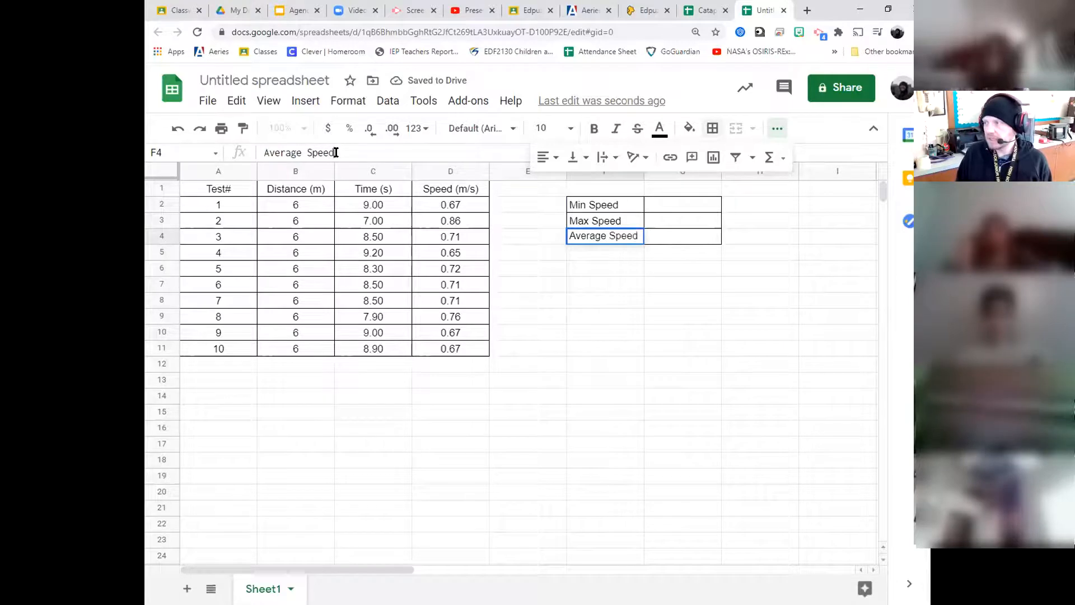
key(Return)
Step: Examine the calculated speeds one by one down the Speed (m/s) column, from D2 to D11
click(685, 206)
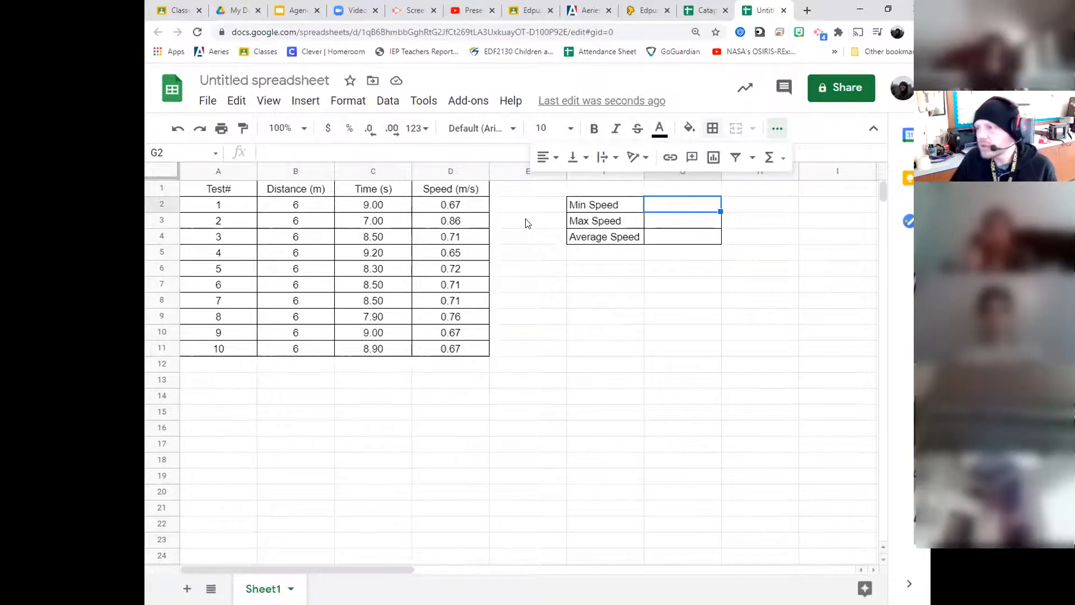
click(469, 204)
click(473, 220)
click(476, 241)
click(479, 260)
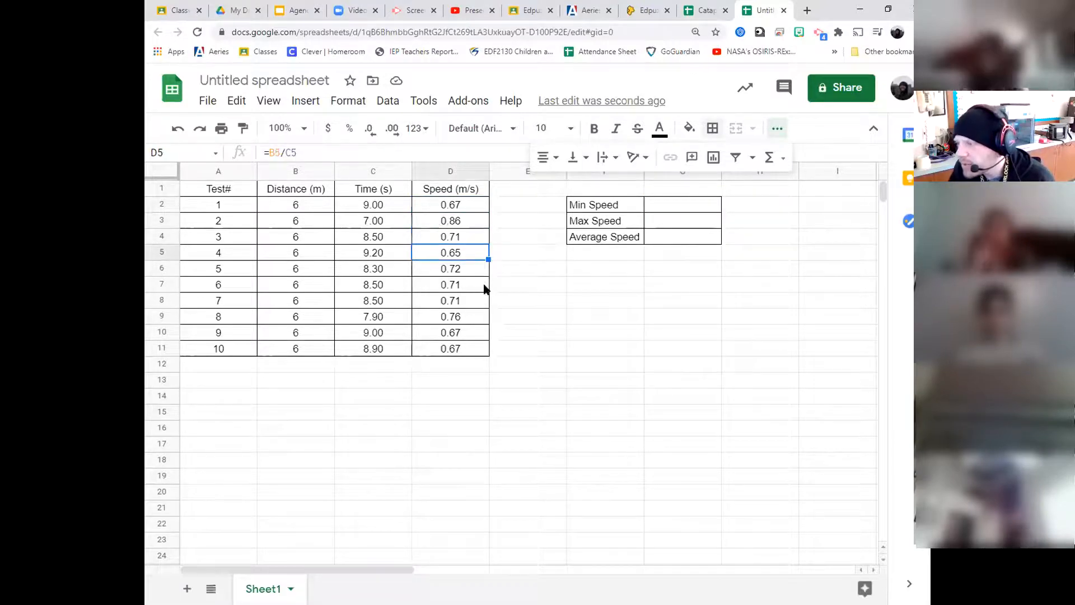
click(485, 286)
click(486, 317)
click(481, 334)
click(480, 350)
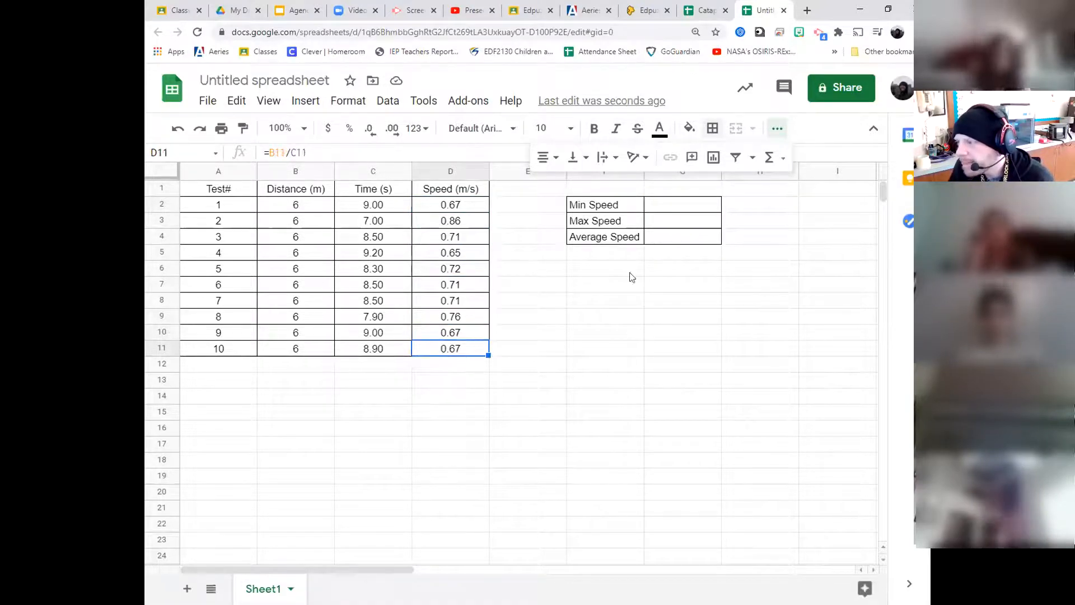
Step: Calculate the minimum speed in G2 with =MIN(D2:D11) and compare it with the speed of test 4
click(665, 207)
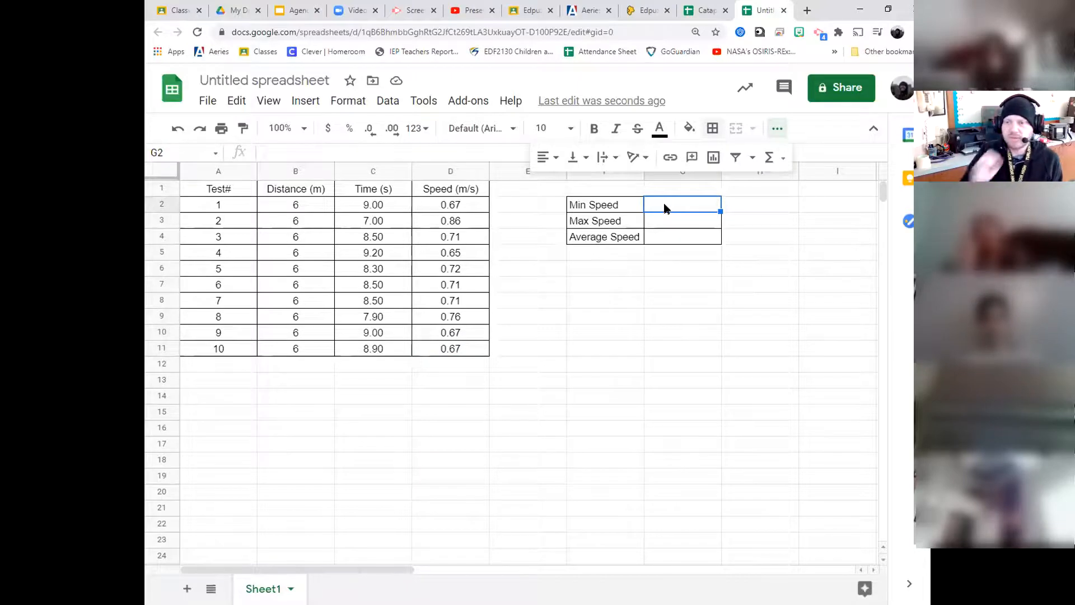
text(=)
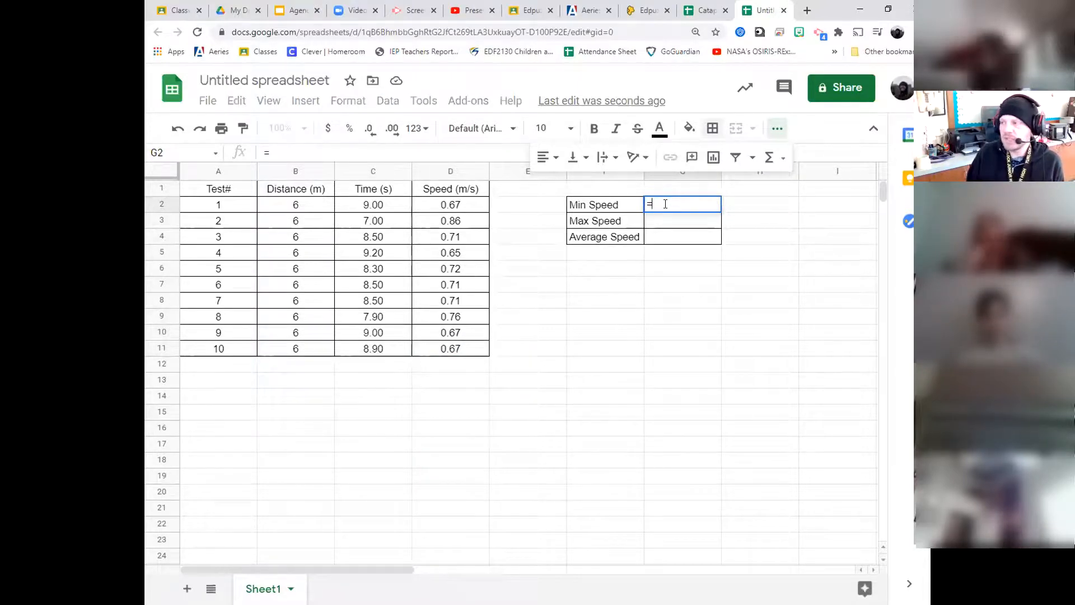
text(min)
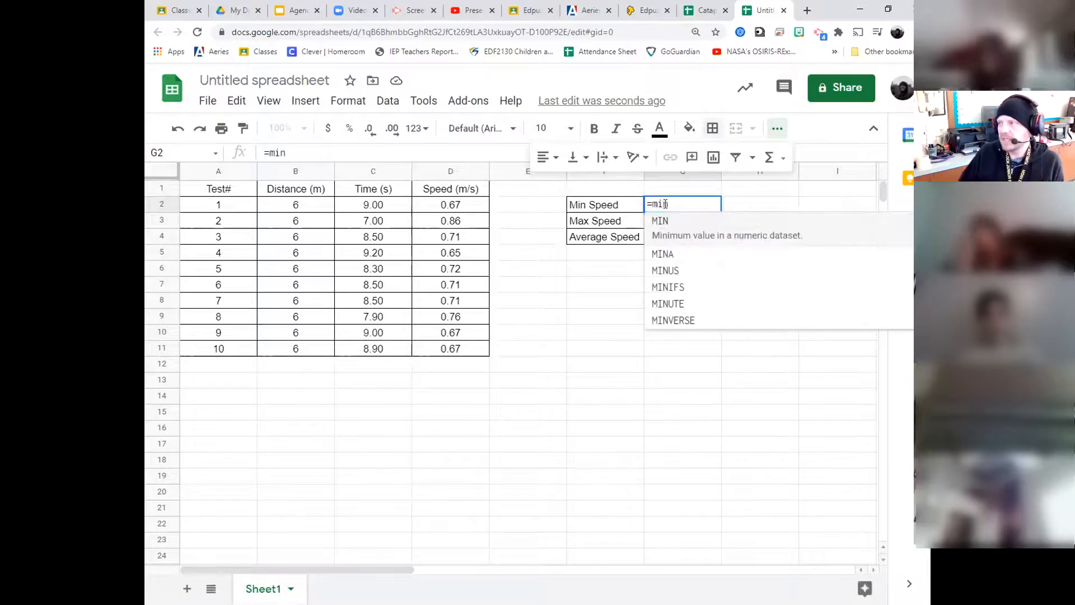
click(727, 224)
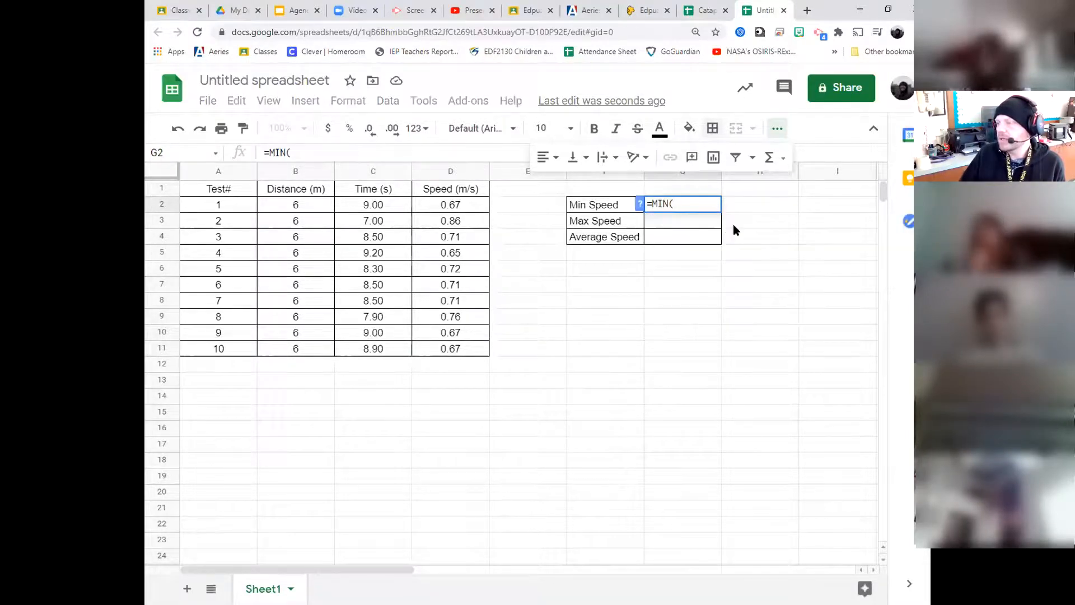
drag(464, 208, 464, 354)
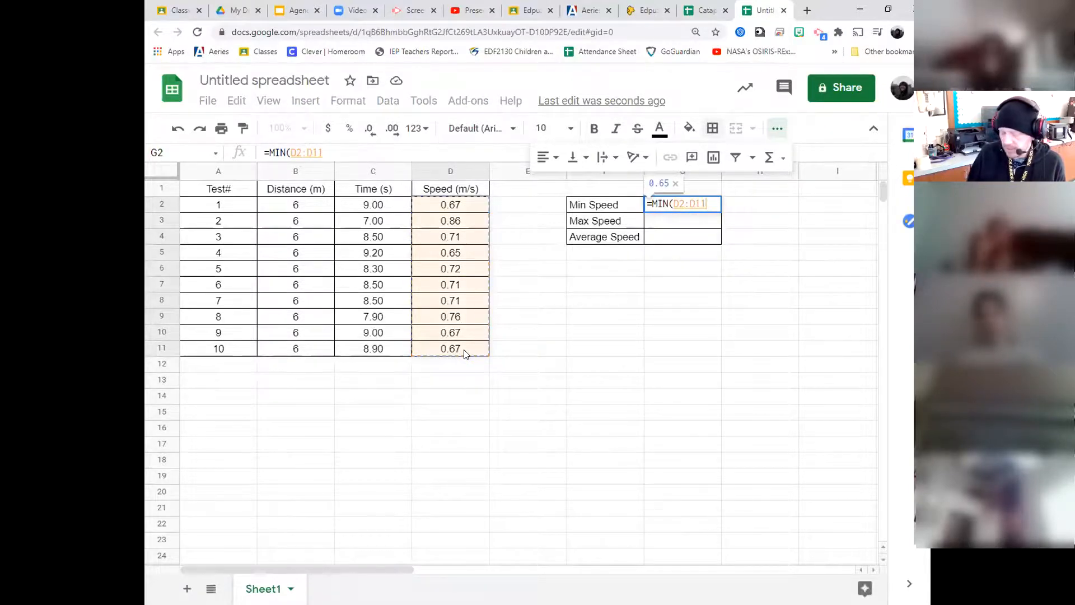
text())
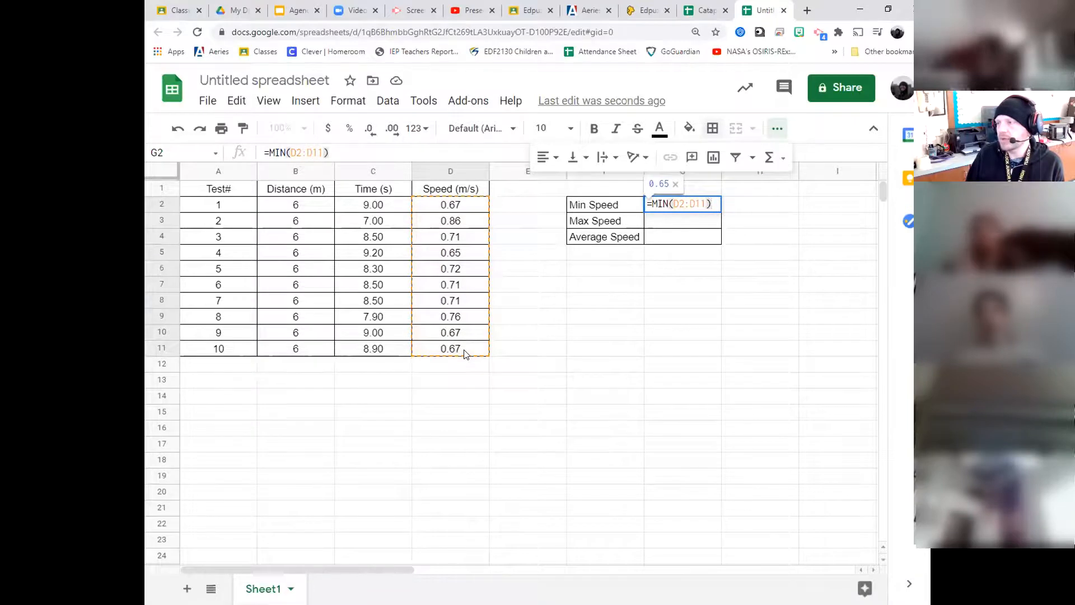
key(Return)
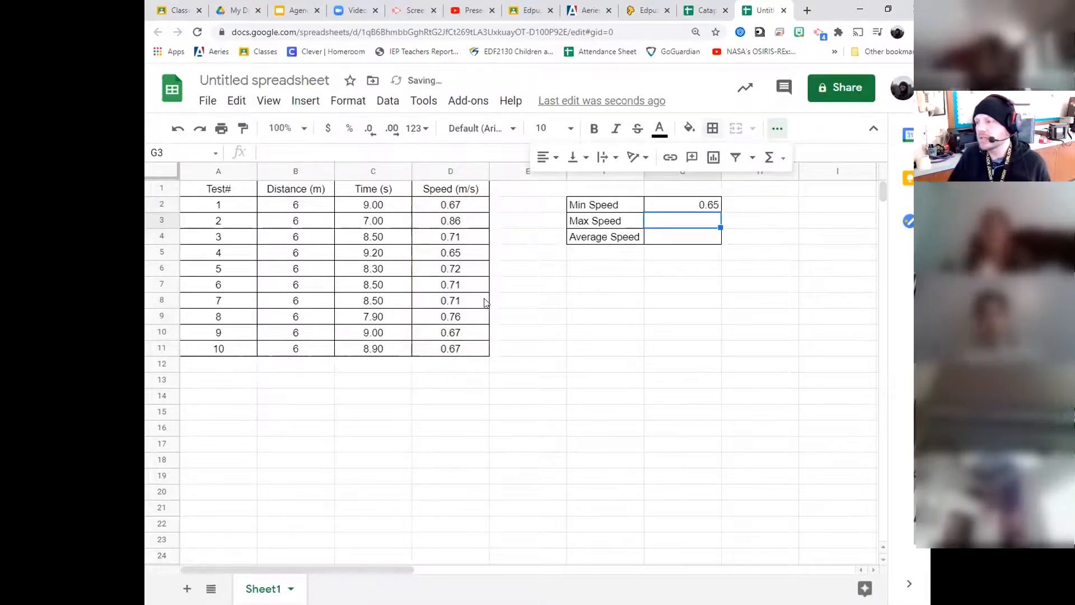
click(473, 253)
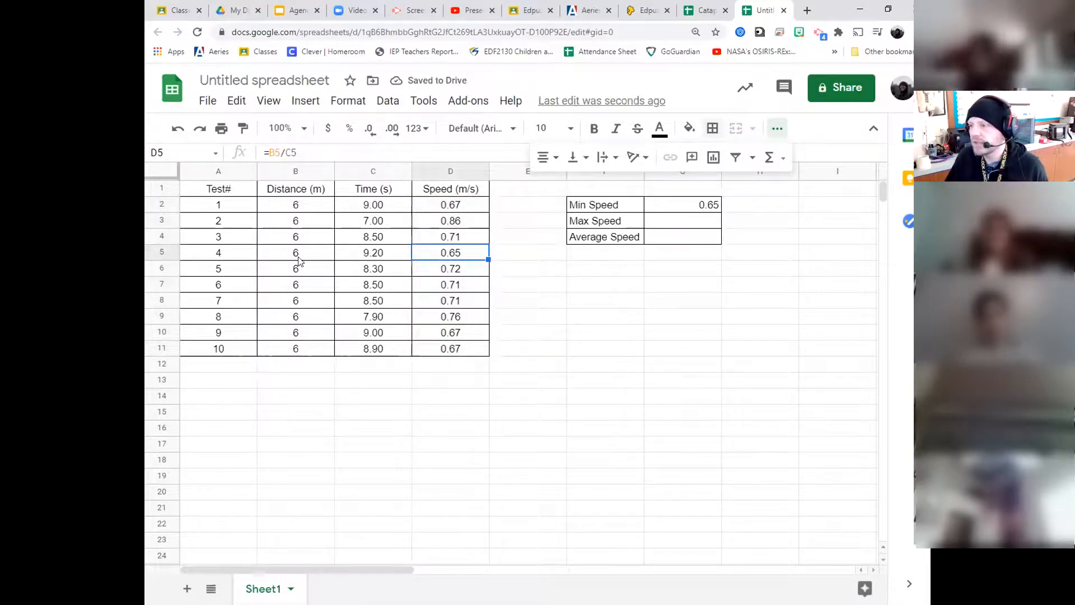
Step: Calculate the maximum speed in G3 with =MAX(D2:D11) and check the entered formula
click(667, 222)
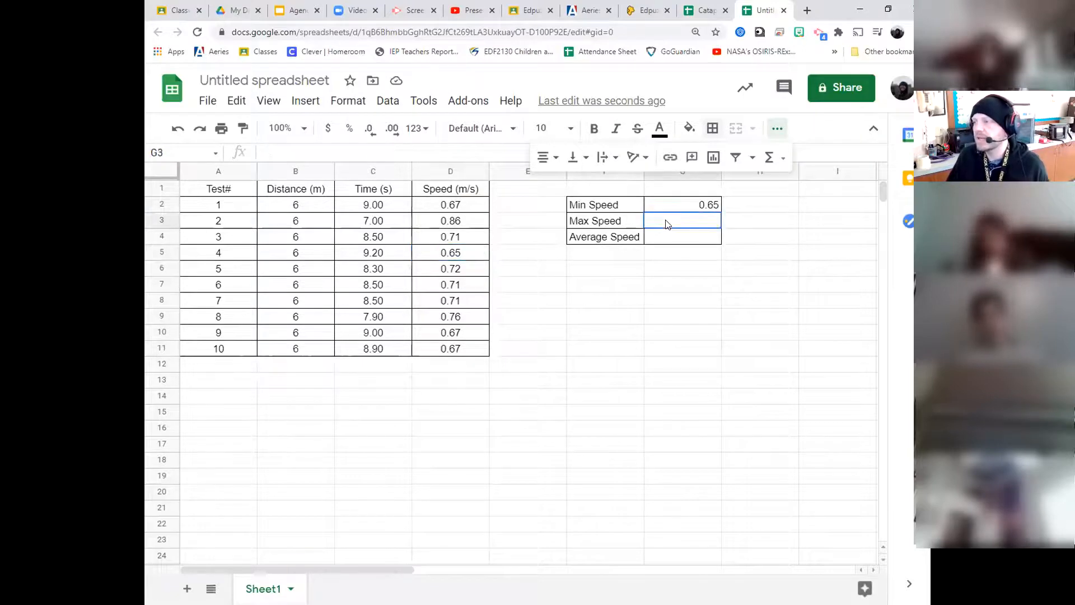
text(=)
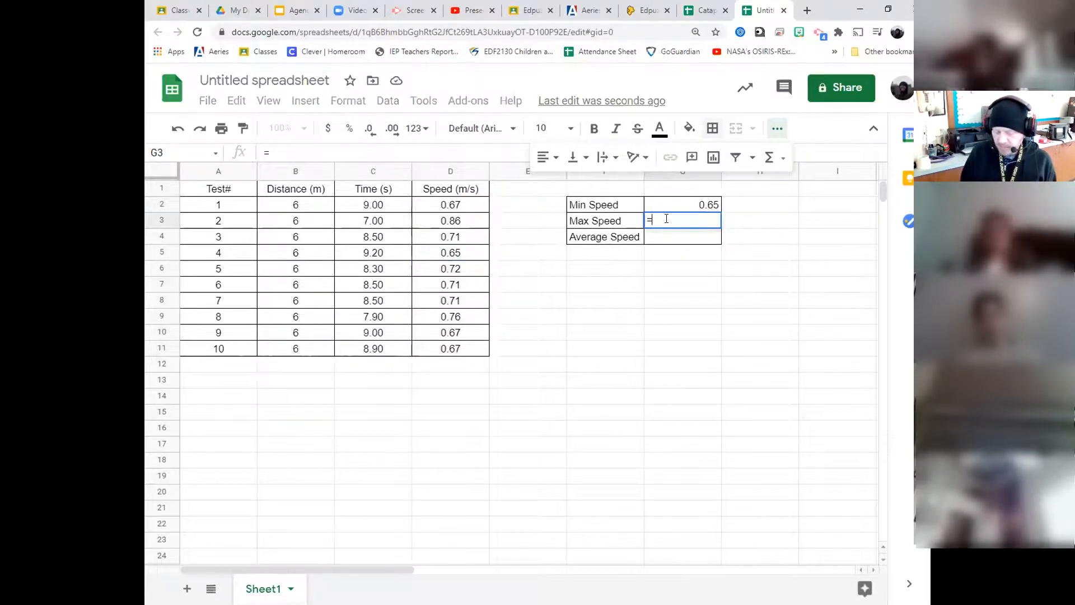
text(max)
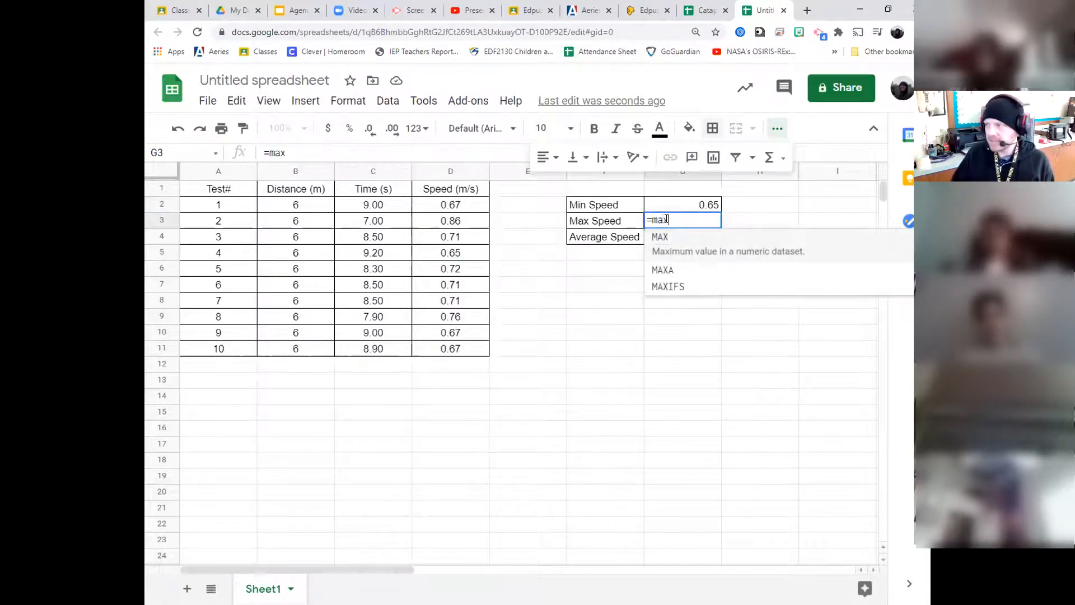
click(689, 249)
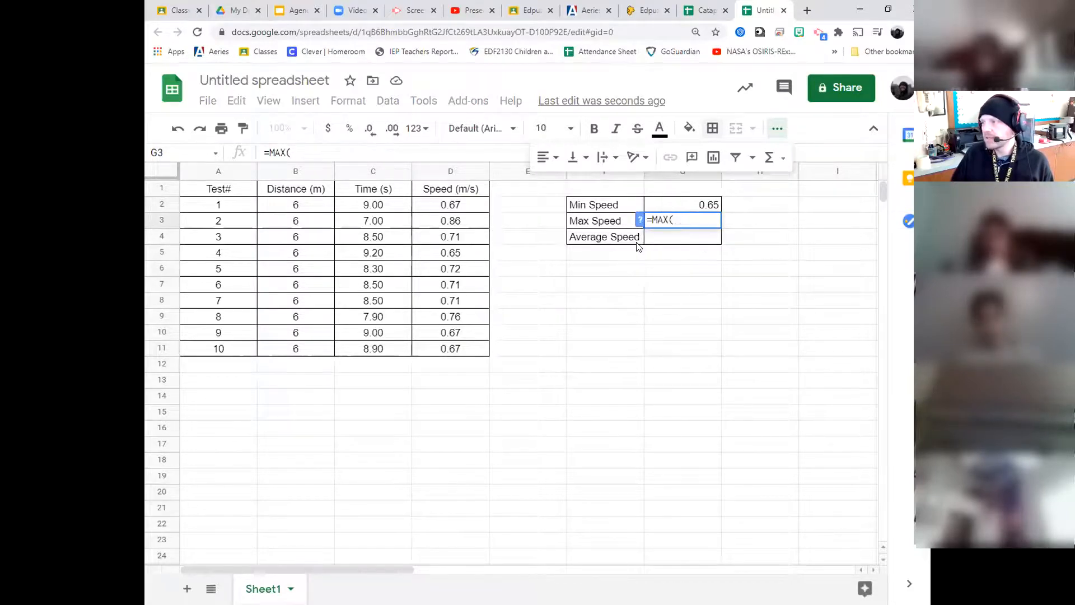
drag(453, 208, 455, 354)
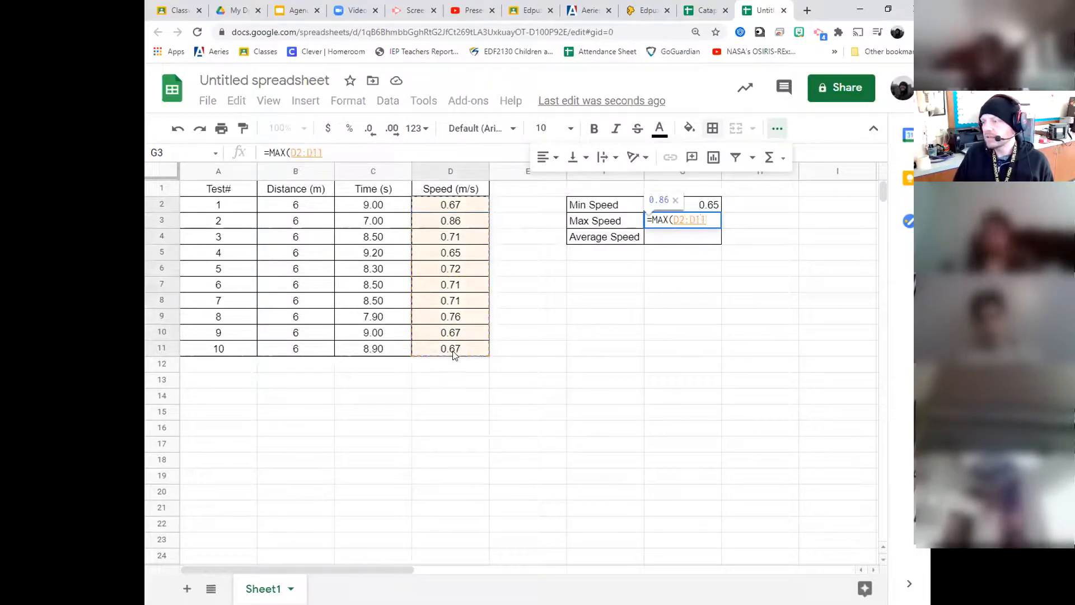
key(Return)
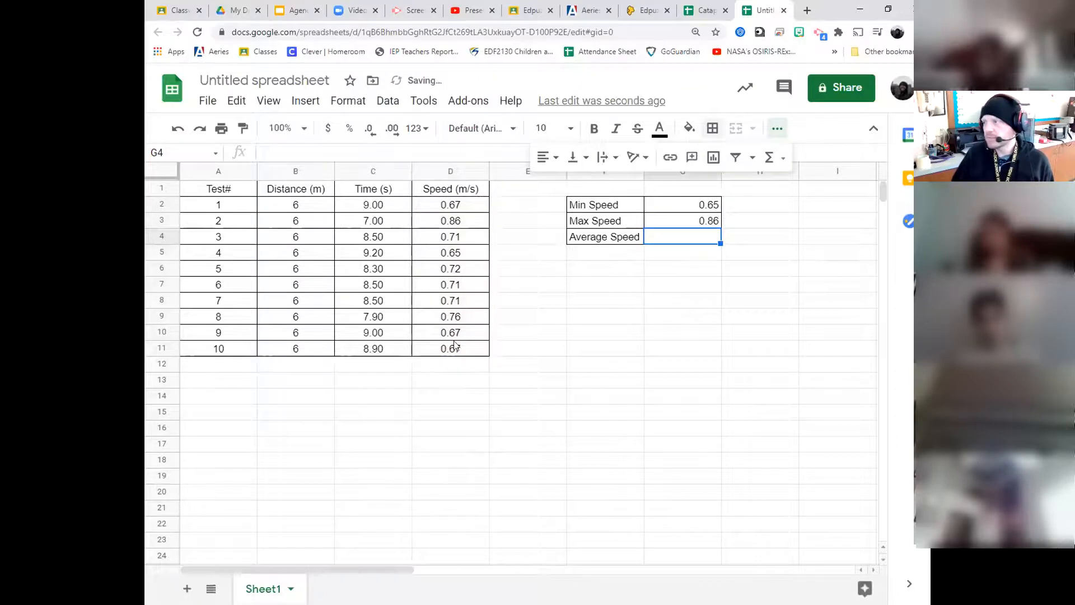
click(716, 224)
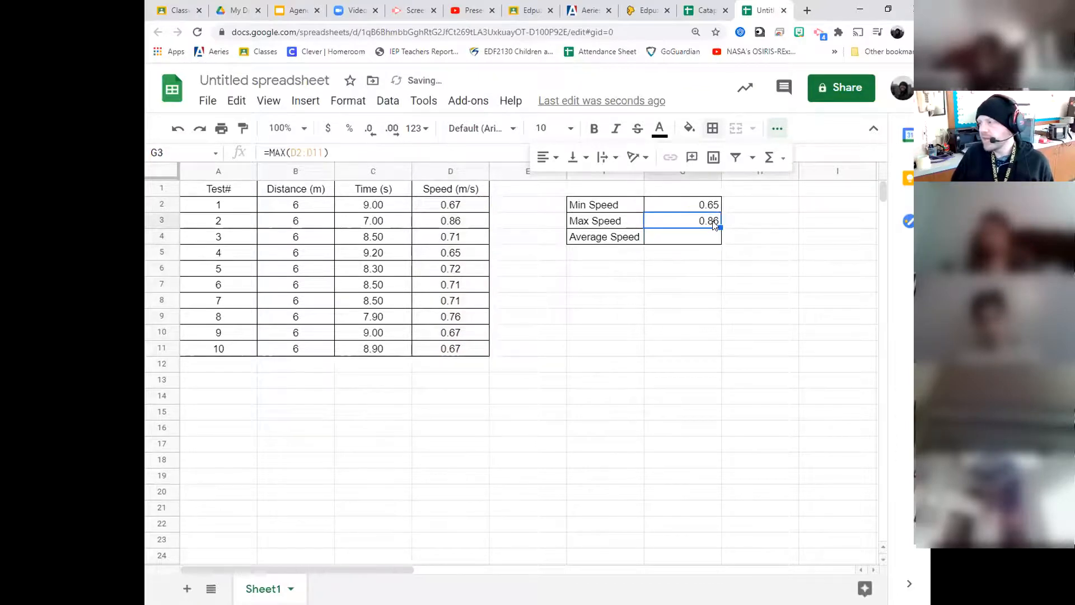
Step: Calculate the average speed in G4 with =AVERAGE(D2:D11) and check the formula against the speed range
click(672, 241)
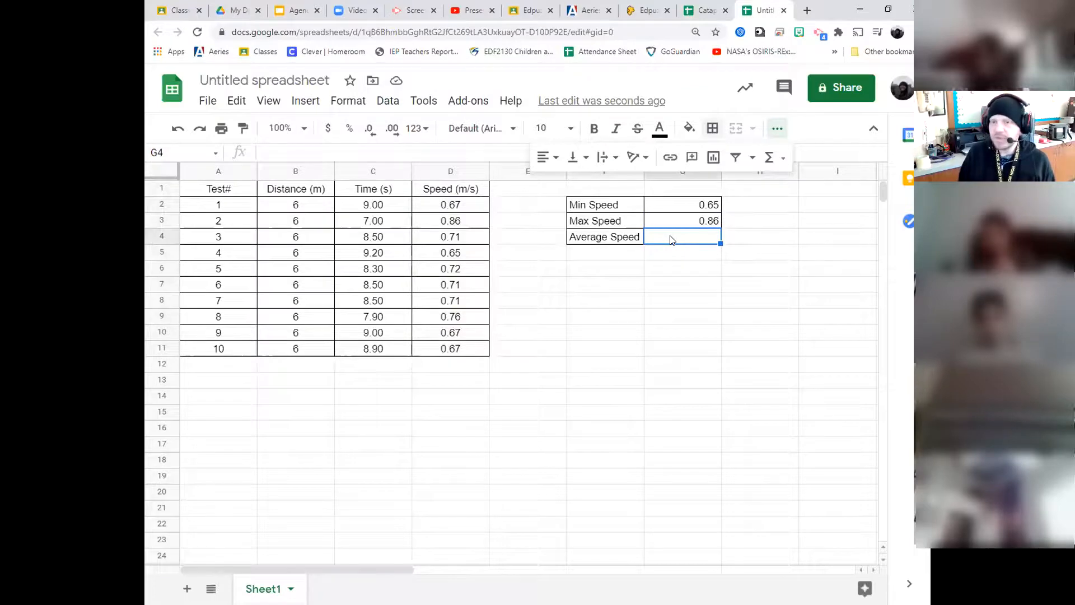
text(=average)
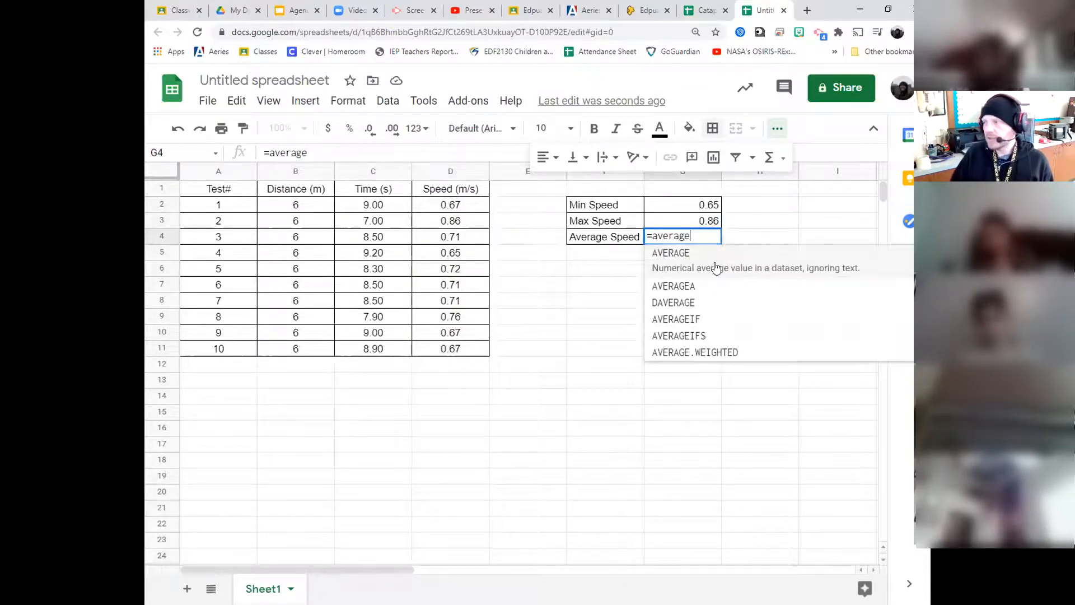
click(715, 268)
drag(451, 205, 455, 351)
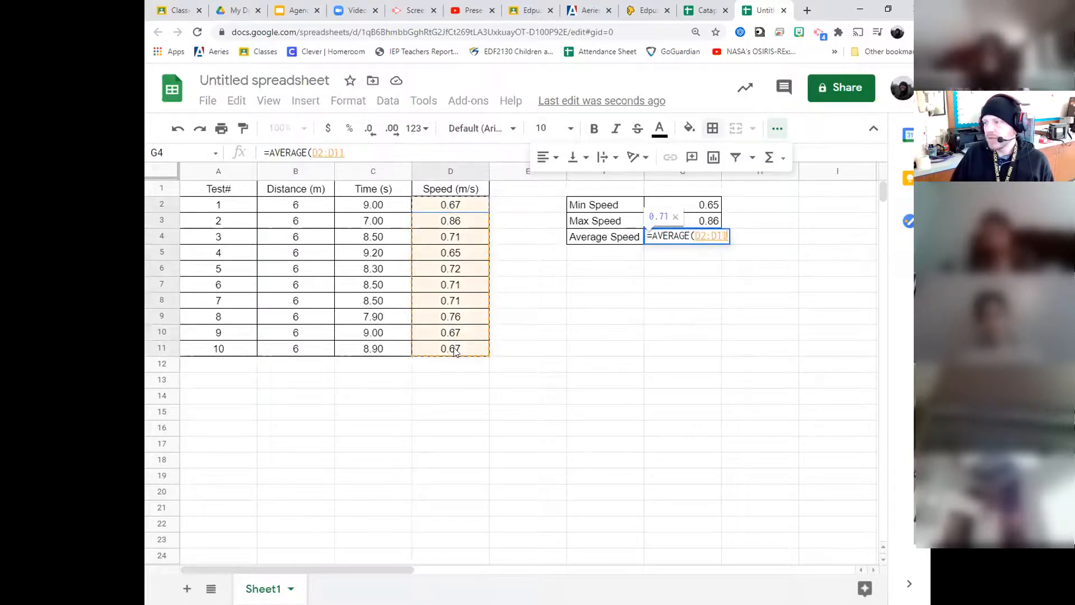
key(Return)
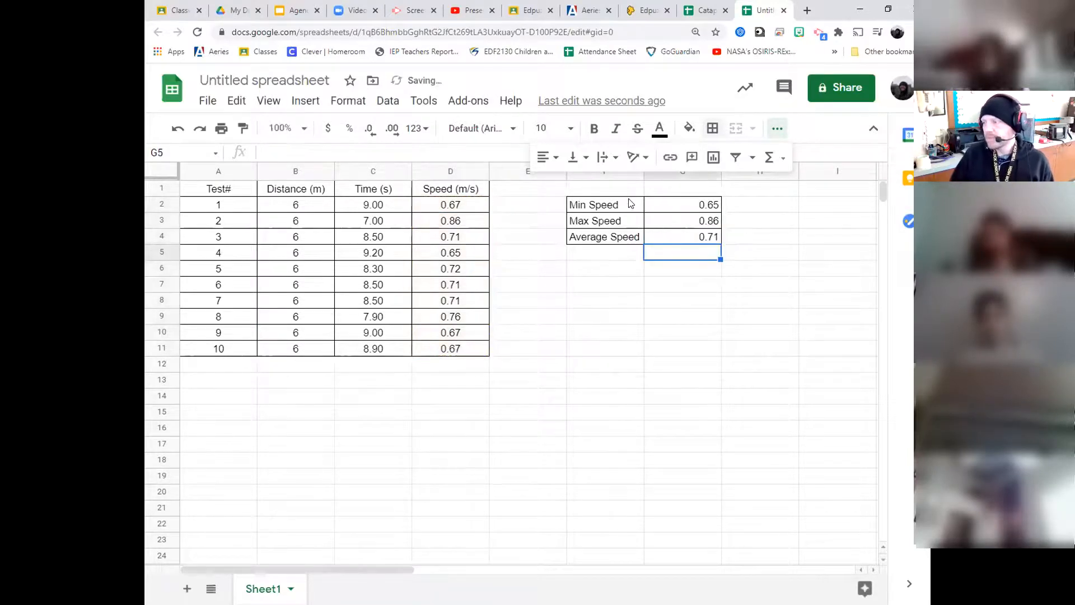
click(675, 237)
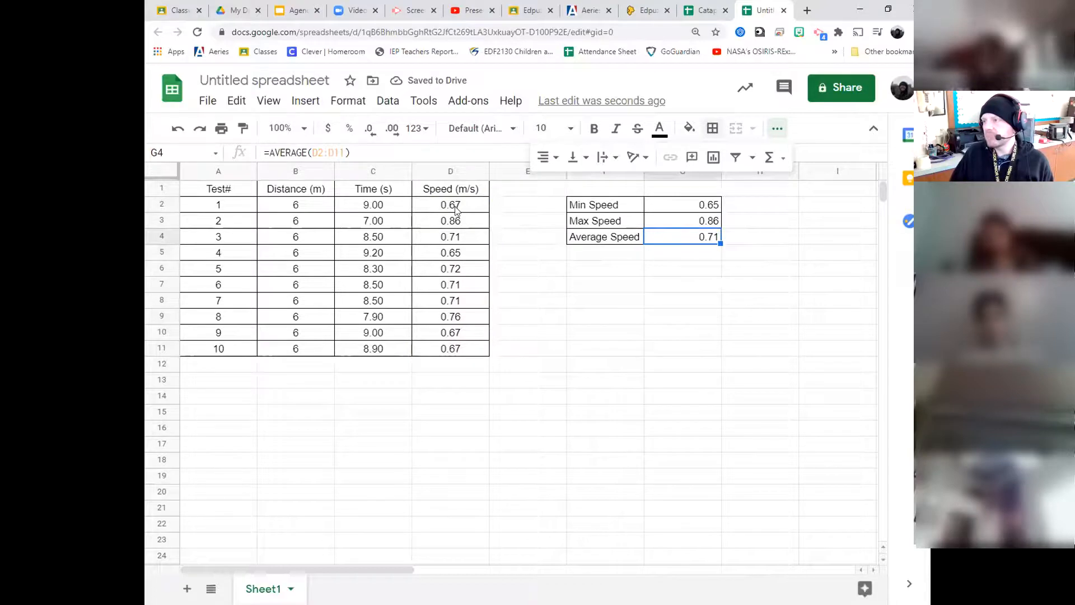
drag(460, 209, 468, 347)
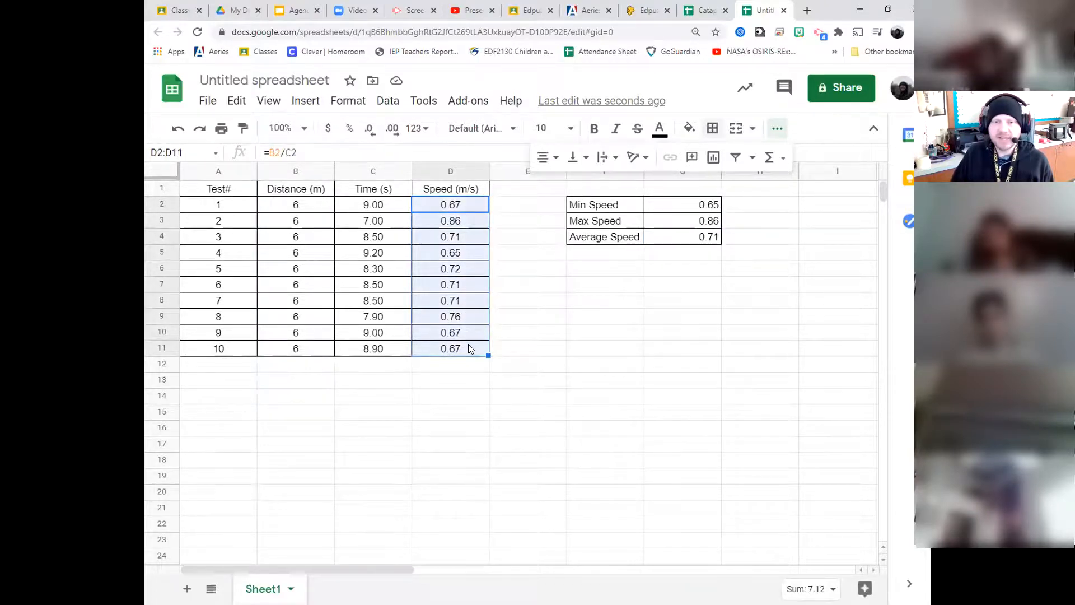
click(660, 239)
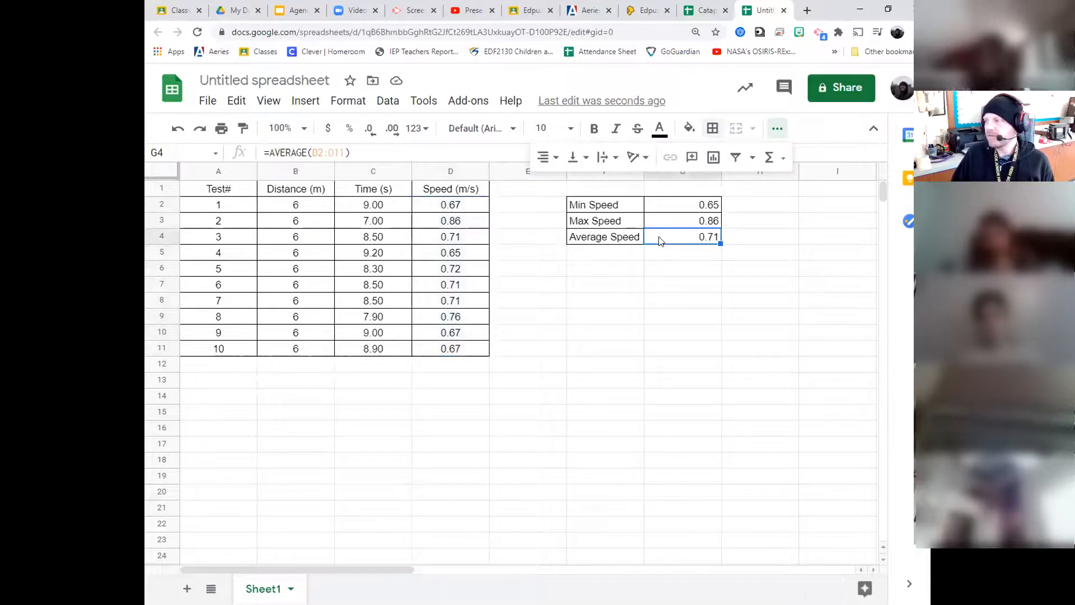
Step: Add the header Speed (m/s) in G1 above the summary values
click(683, 192)
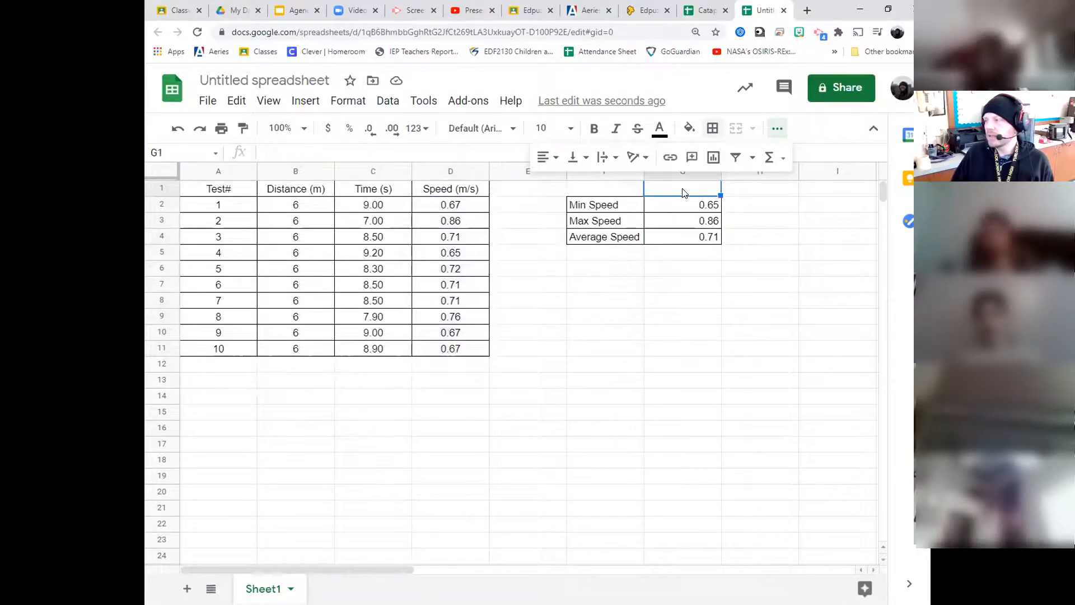
text(Speed )
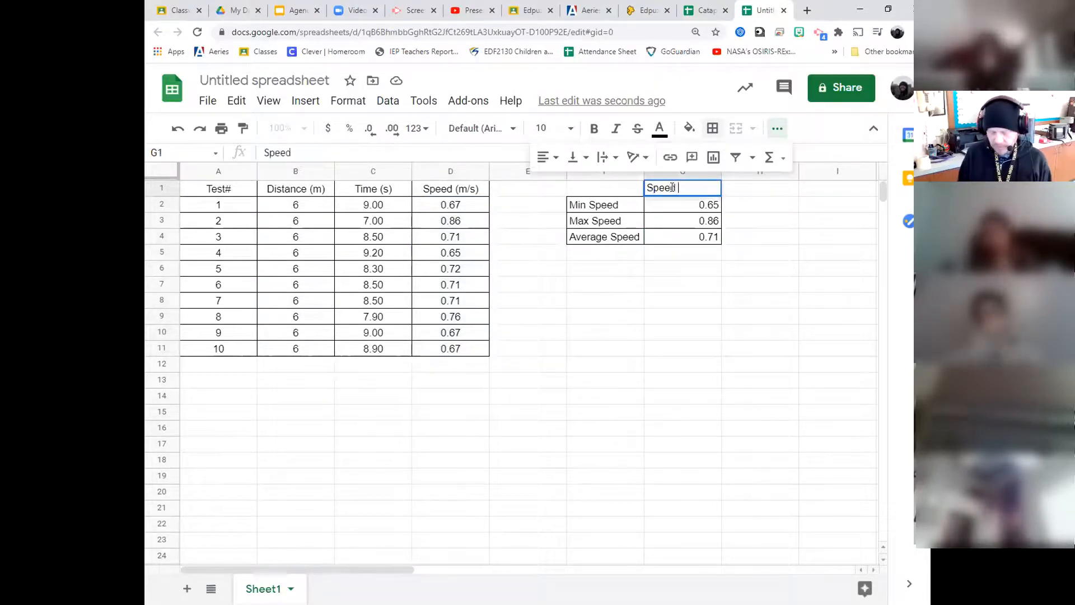
text((m/s))
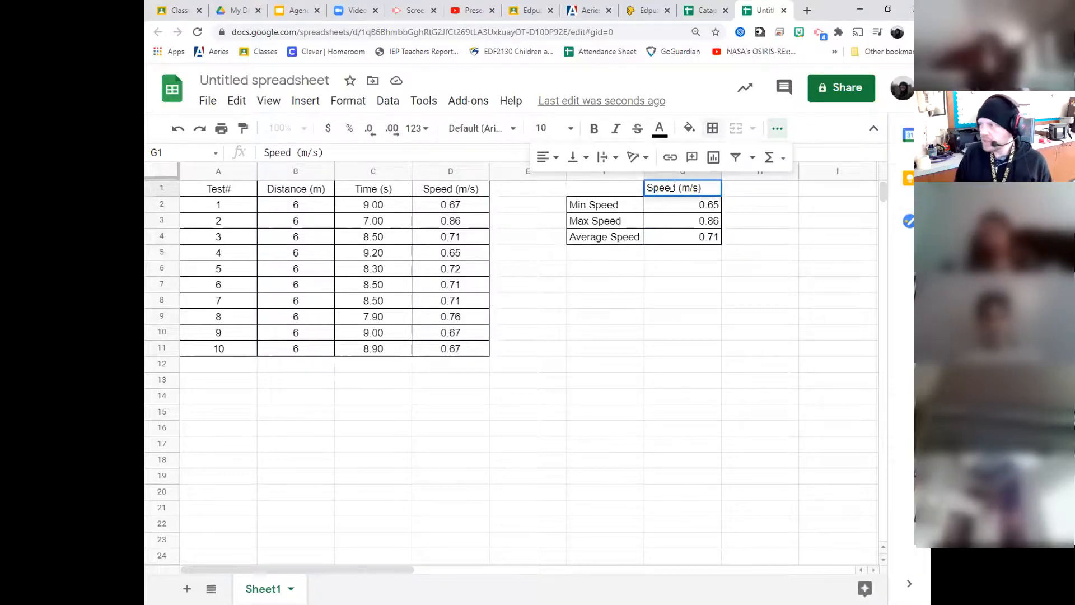
key(Return)
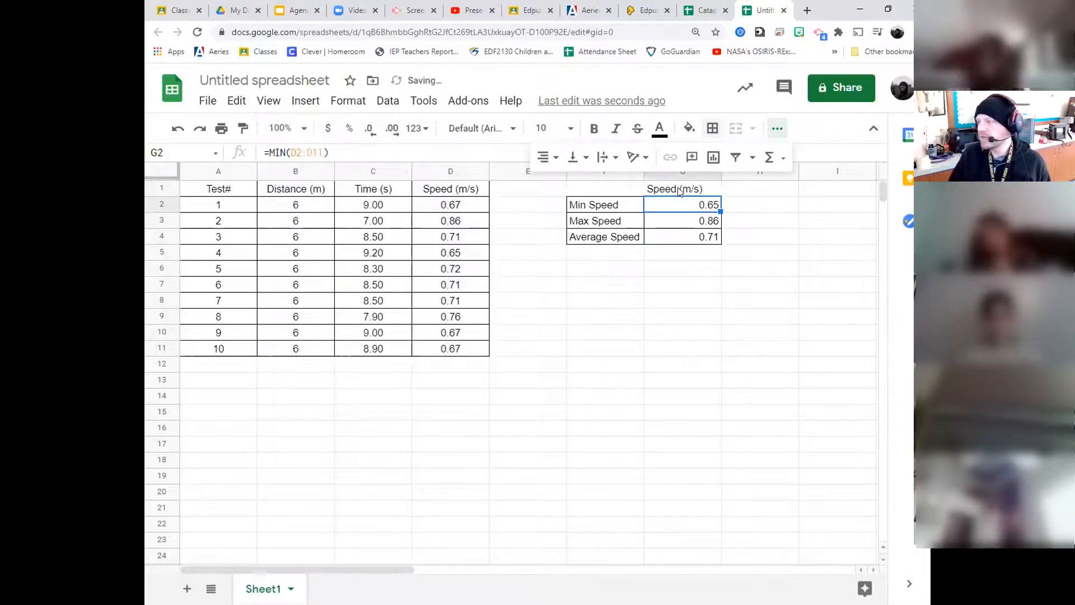
Step: Add the header Value in F1 above the summary labels
click(613, 190)
text(Va)
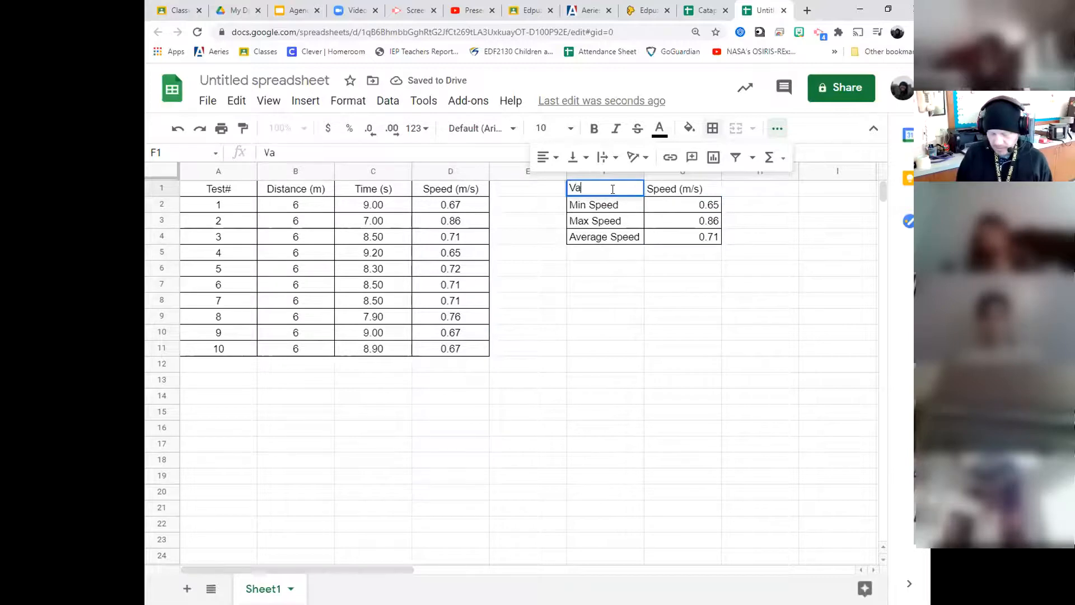
key(BackSpace)
key(BackSpace)
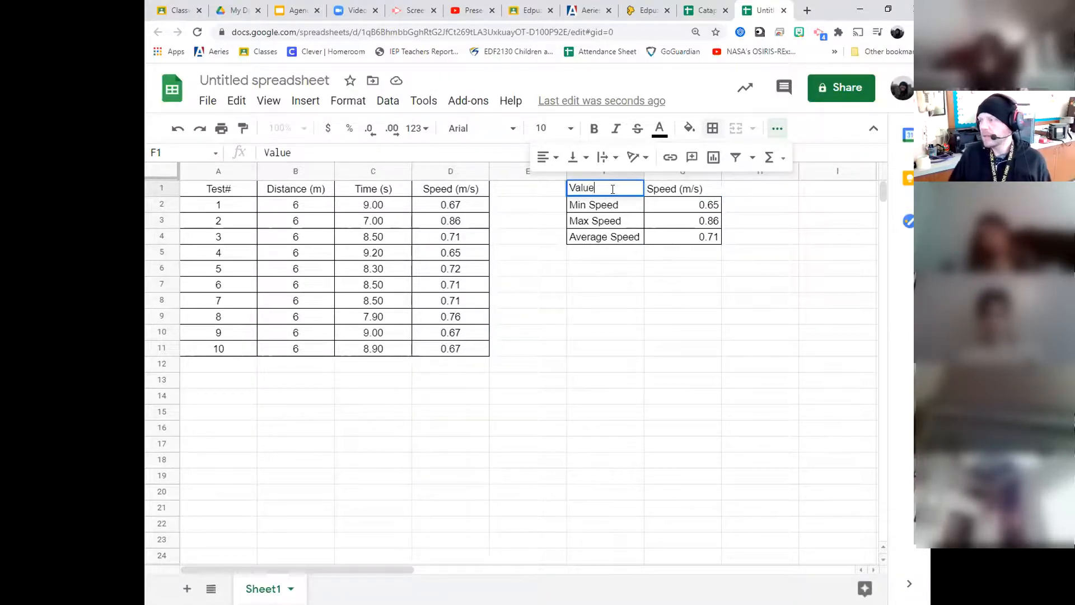
click(648, 208)
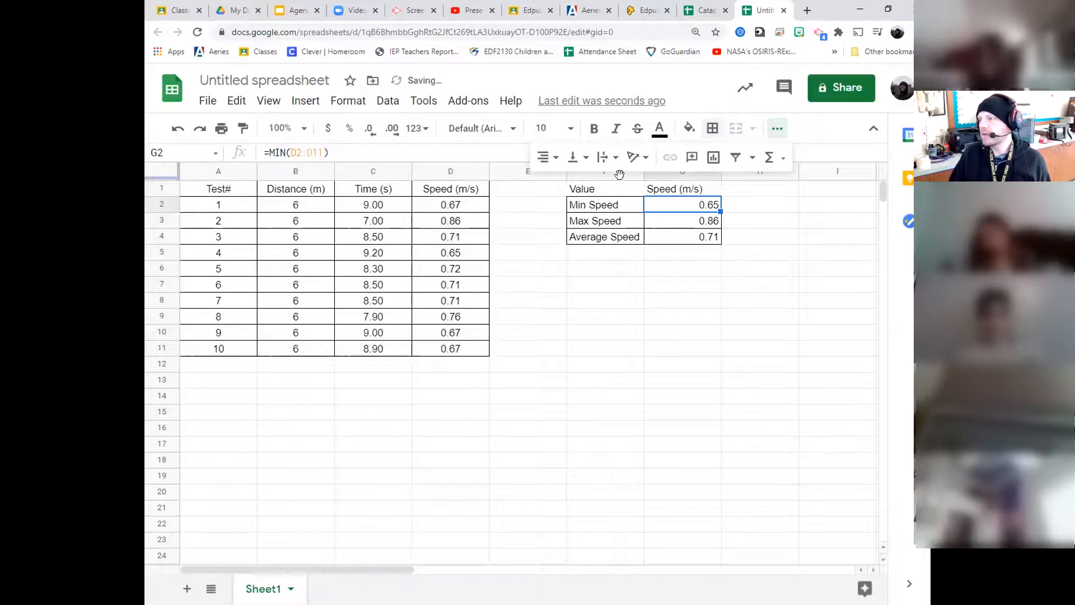
Step: Center-align the contents of columns F and G horizontally
click(771, 132)
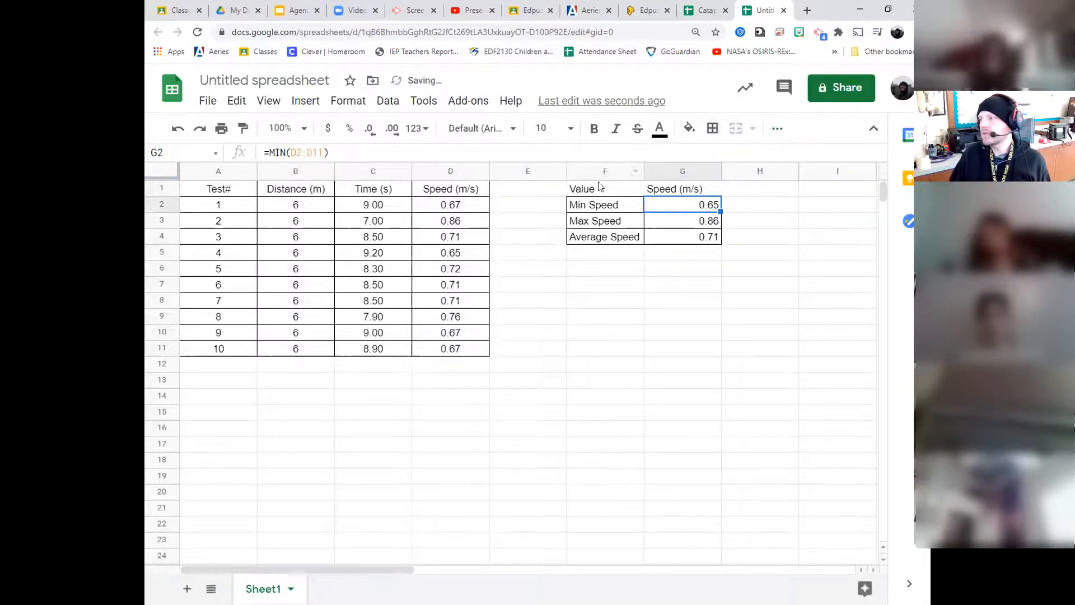
drag(596, 171, 682, 171)
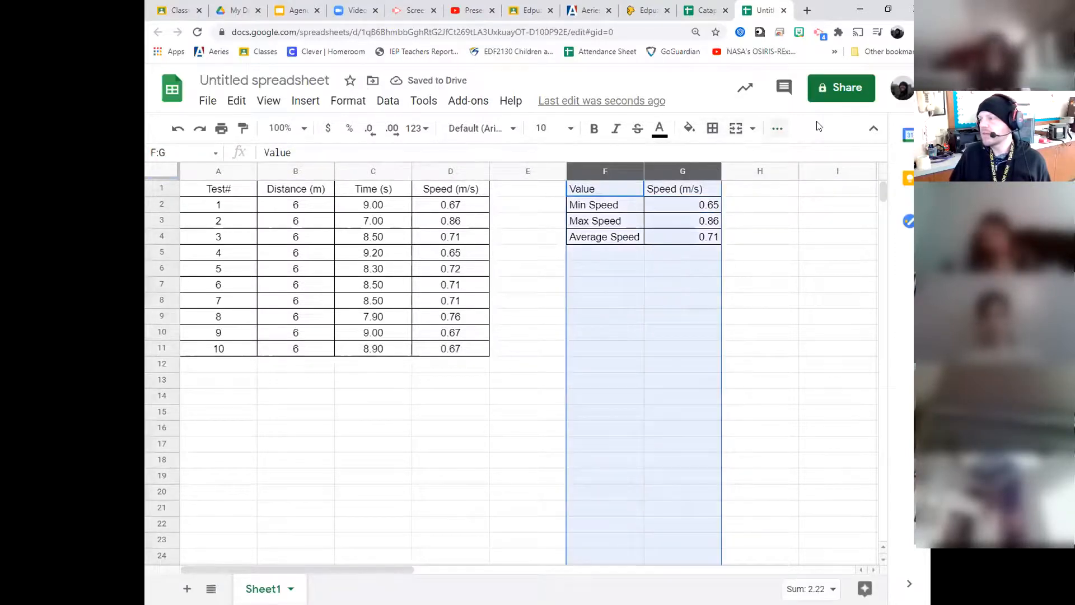
click(777, 129)
click(557, 158)
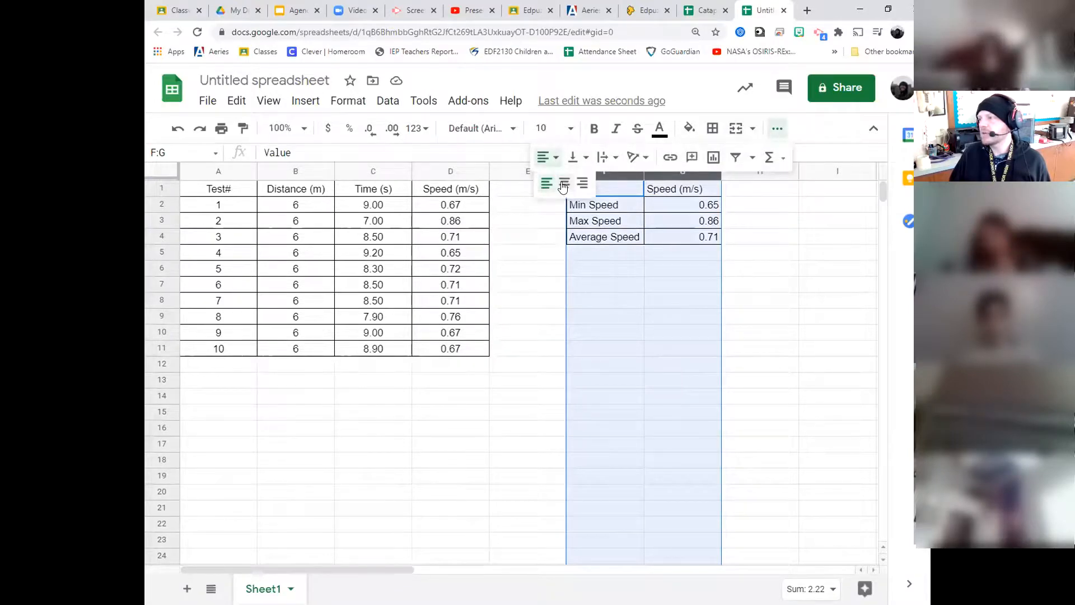
click(565, 184)
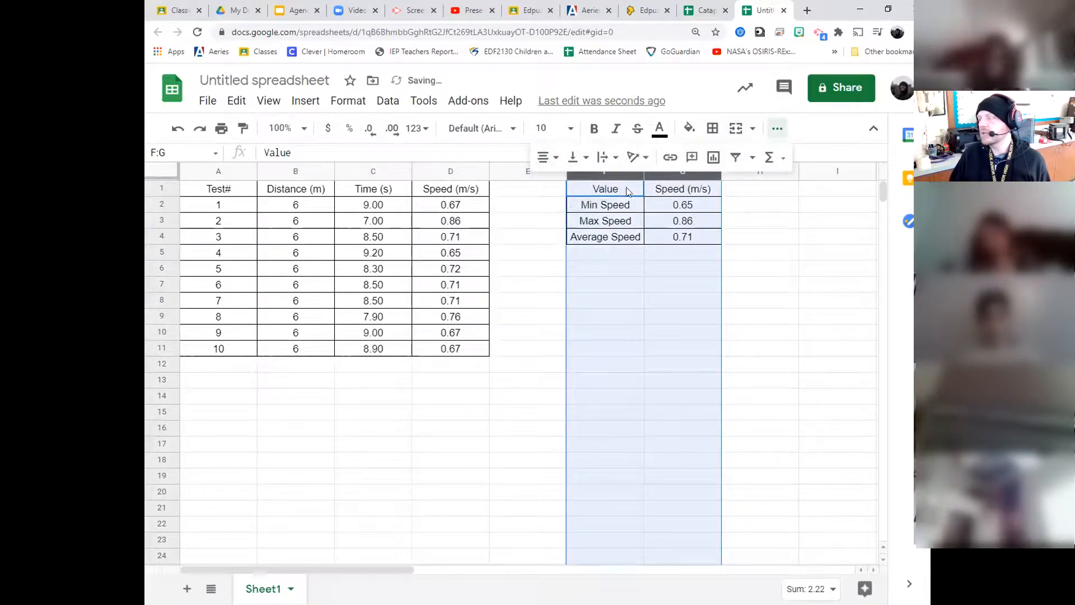
click(777, 128)
Step: Apply all borders to the summary table F1:G4, including its header row
click(668, 268)
drag(621, 190, 683, 241)
click(713, 129)
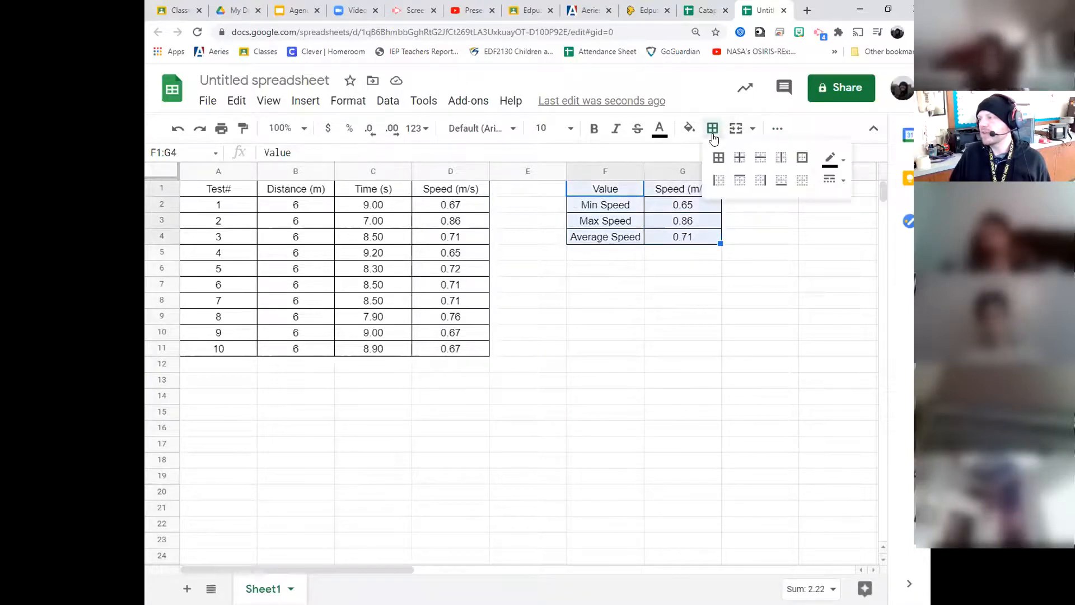
click(719, 158)
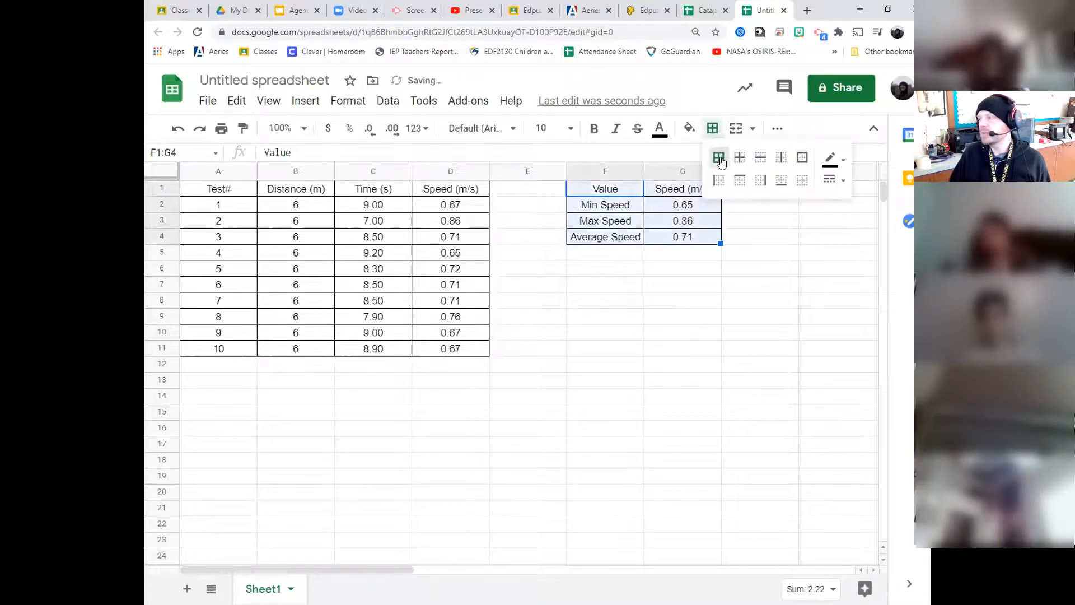
click(711, 130)
click(672, 301)
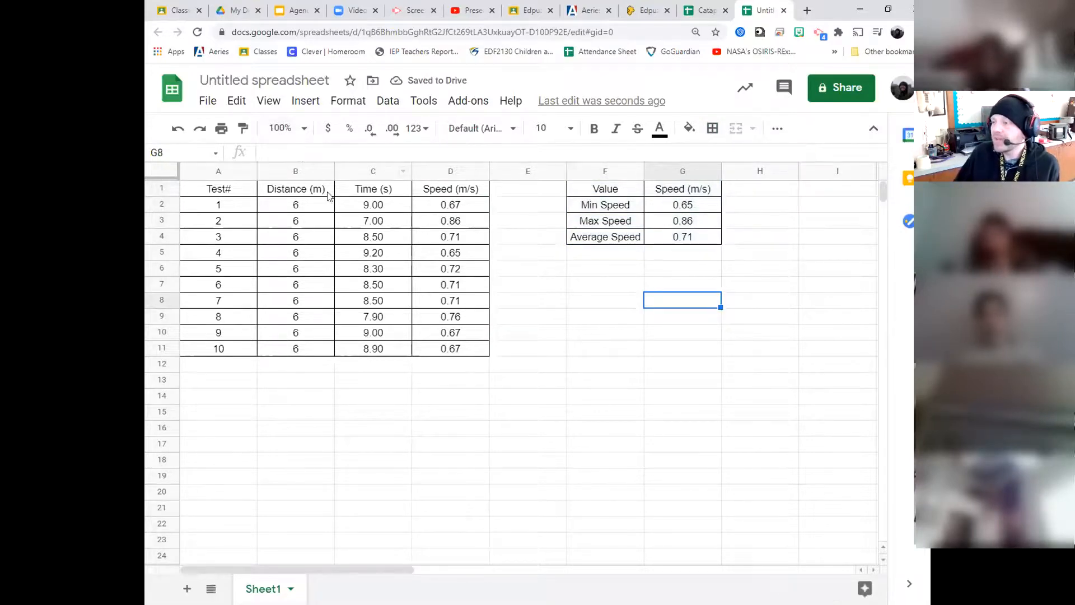
Step: Select the test data table A1:D11 and open a new browser tab
drag(222, 193, 454, 351)
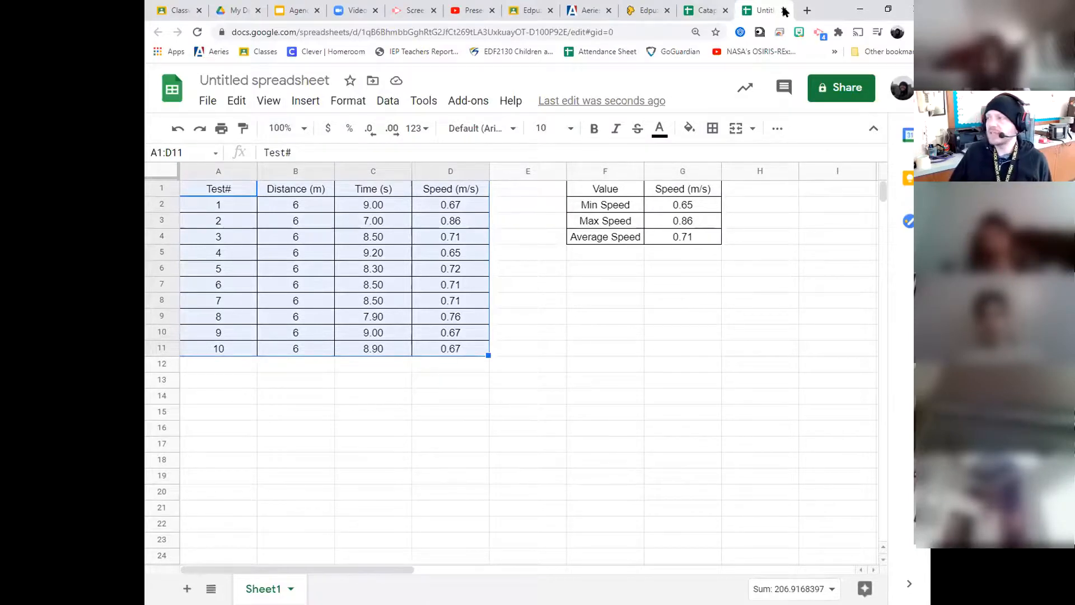
click(805, 13)
text(s;i)
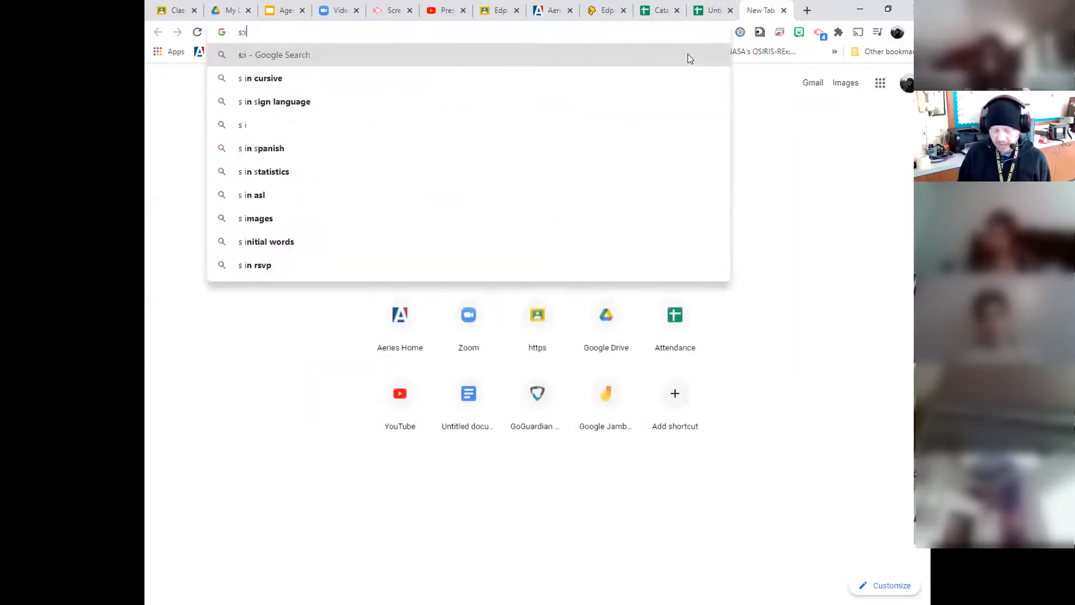
text(des.new)
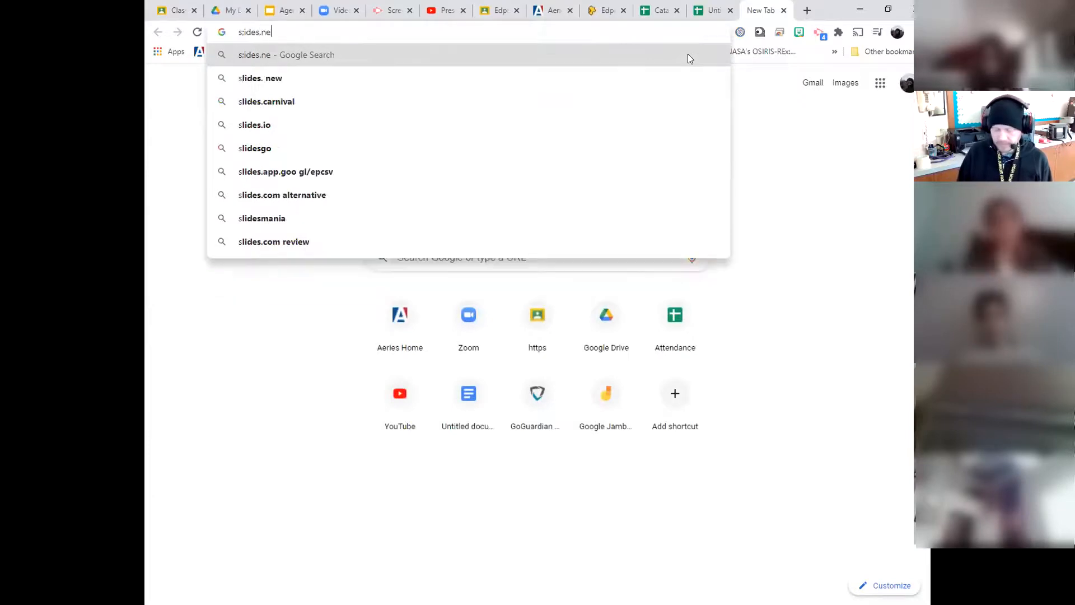
key(Return)
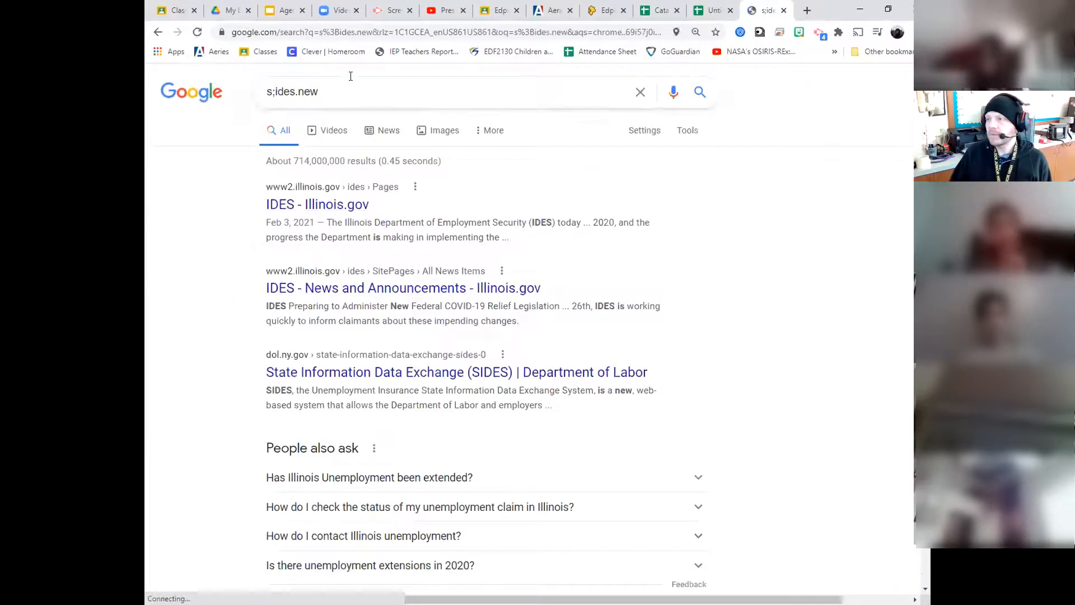
Step: Create a blank Google Slides presentation from slides.new and add a second slide after the title slide
click(351, 33)
text(slides.new)
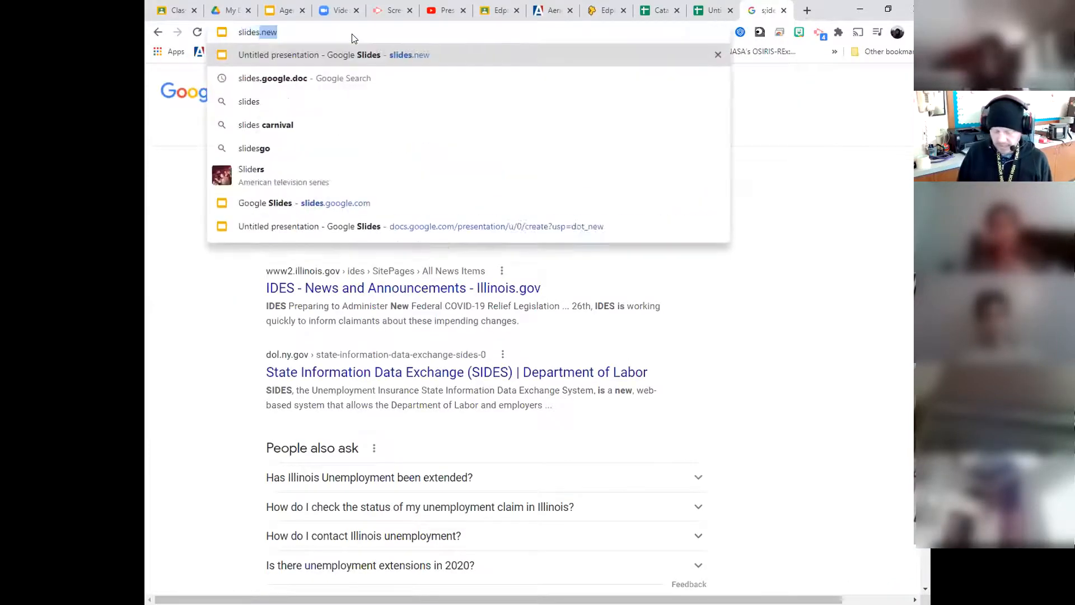
key(Return)
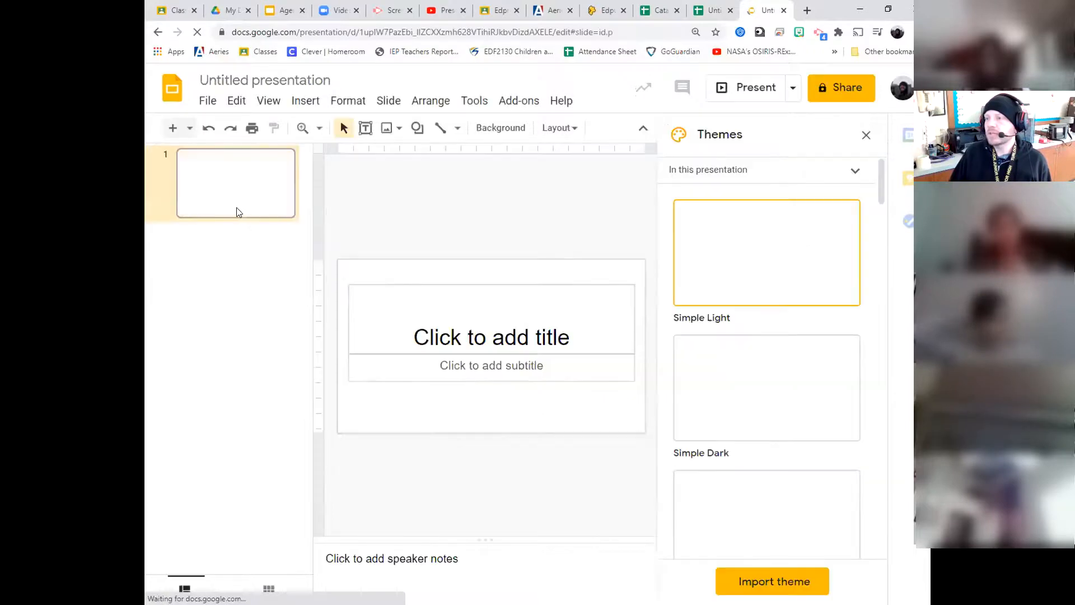
right_click(234, 202)
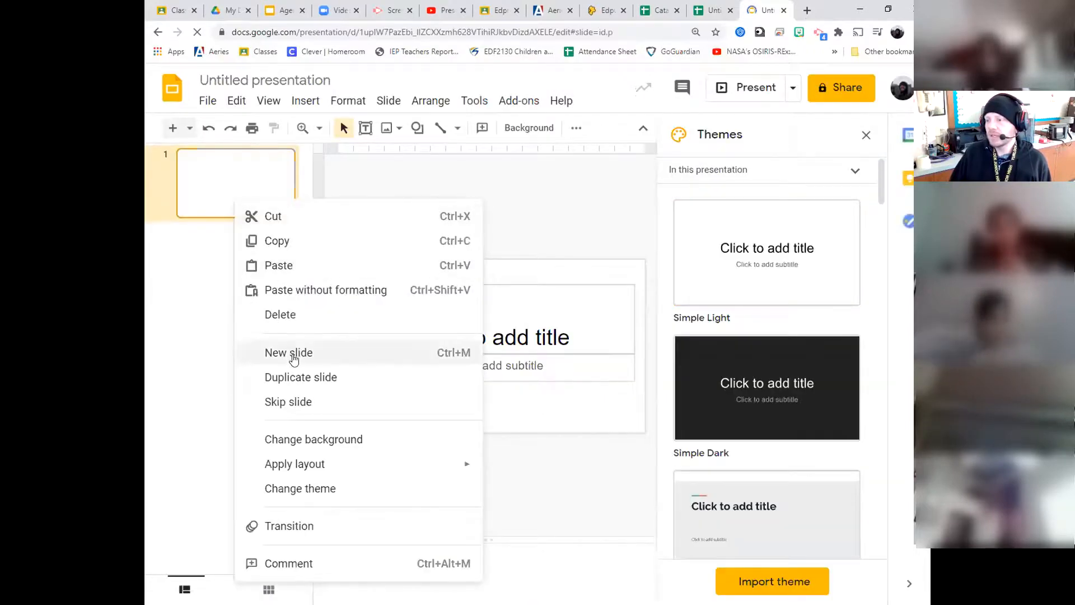
click(274, 354)
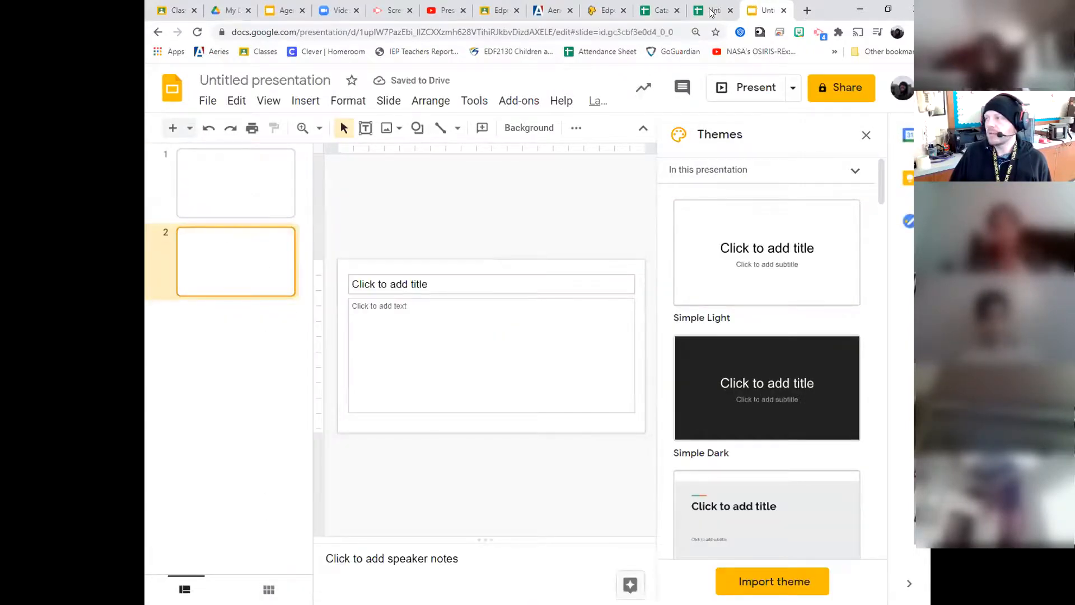
Step: Switch back to the speed spreadsheet and copy the test data table A1:D11
click(711, 12)
click(342, 268)
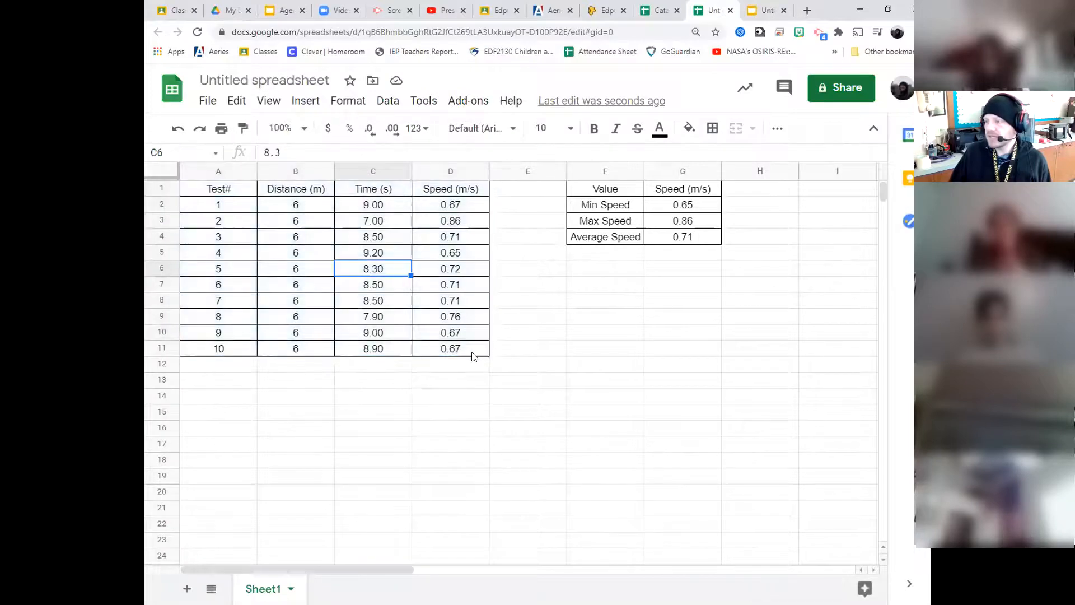
drag(235, 190, 450, 351)
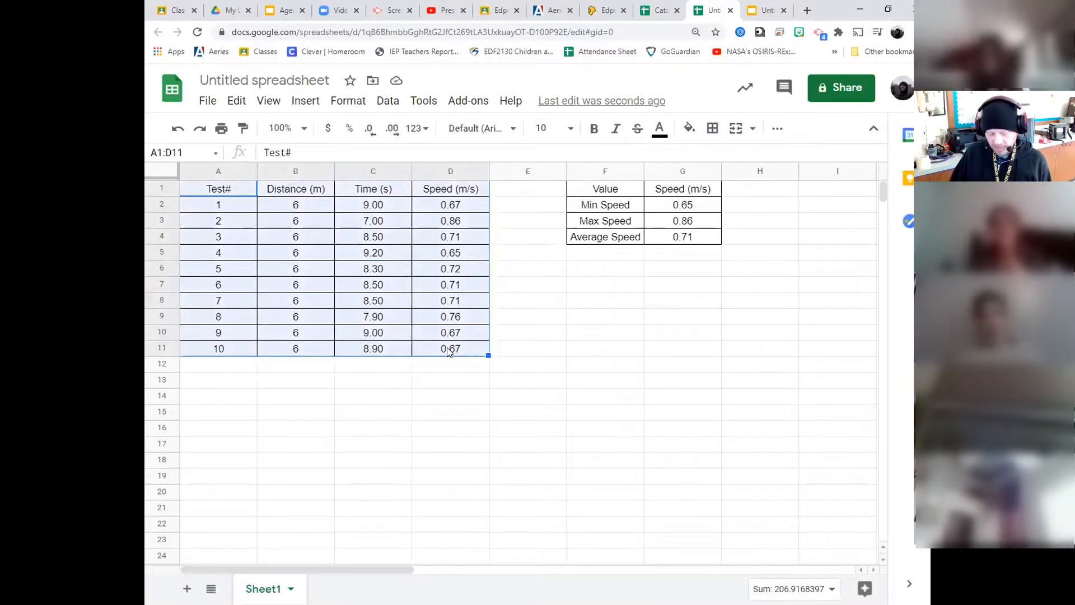
Step: Switch to the Google Slides presentation, paste the table unlinked onto slide 2, and move it into the body area below the title
click(755, 10)
click(403, 334)
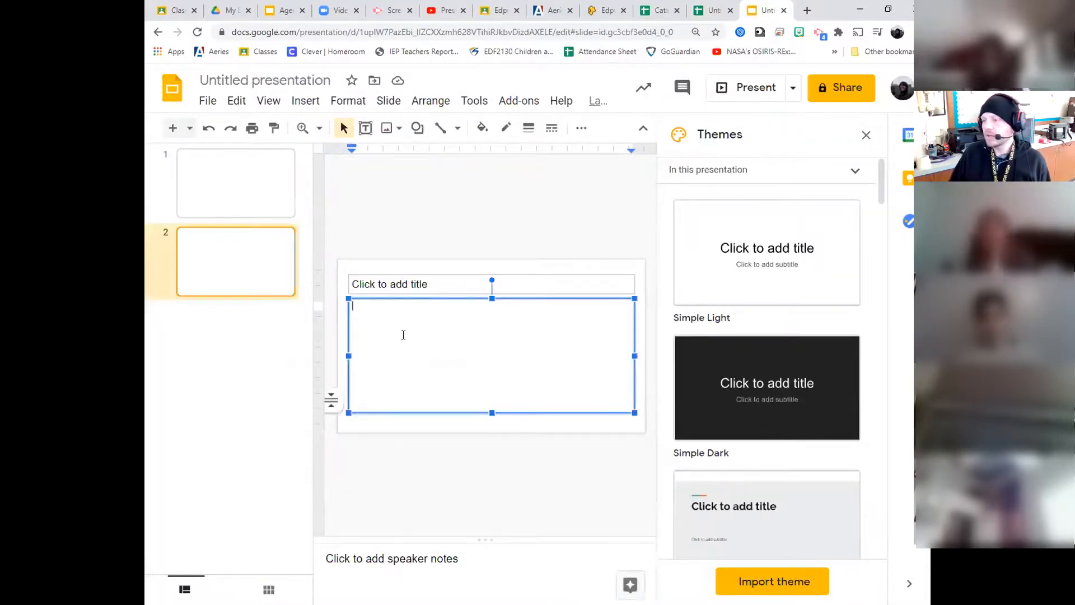
click(345, 269)
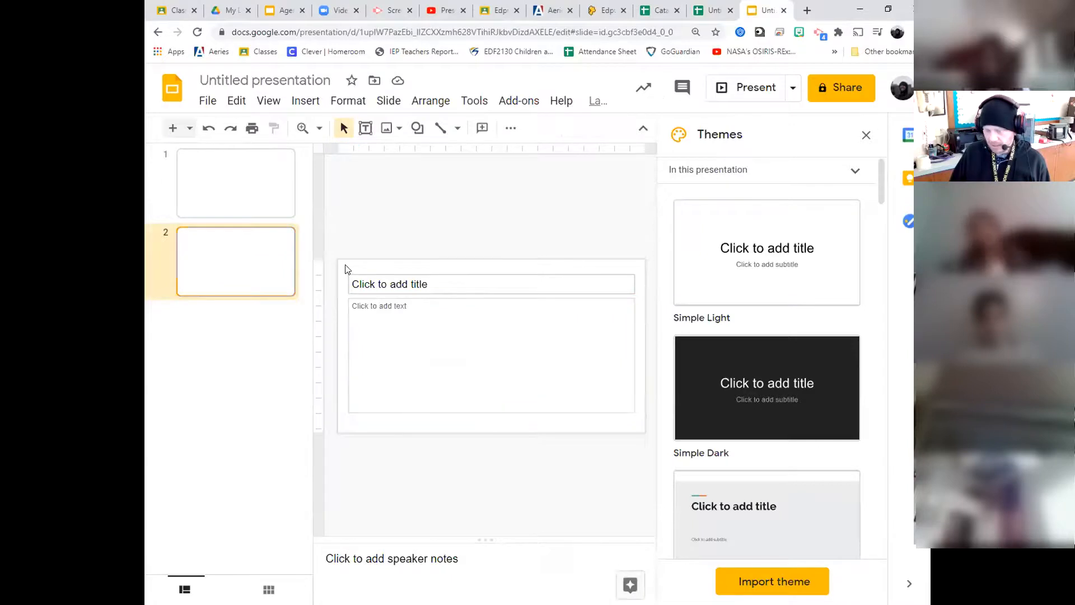
key(ctrl+v)
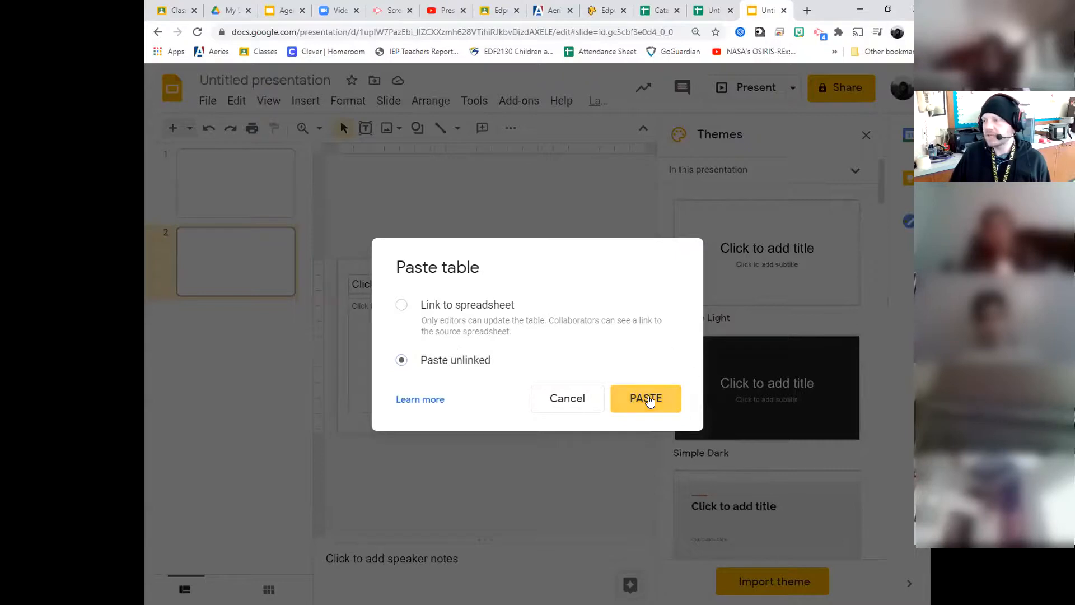
click(649, 398)
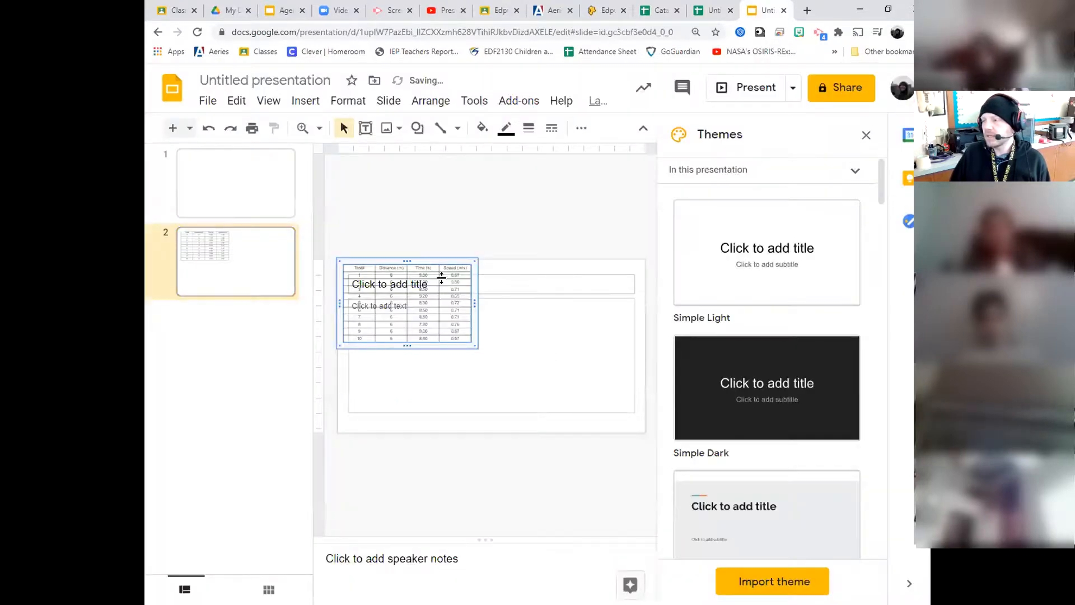
click(866, 135)
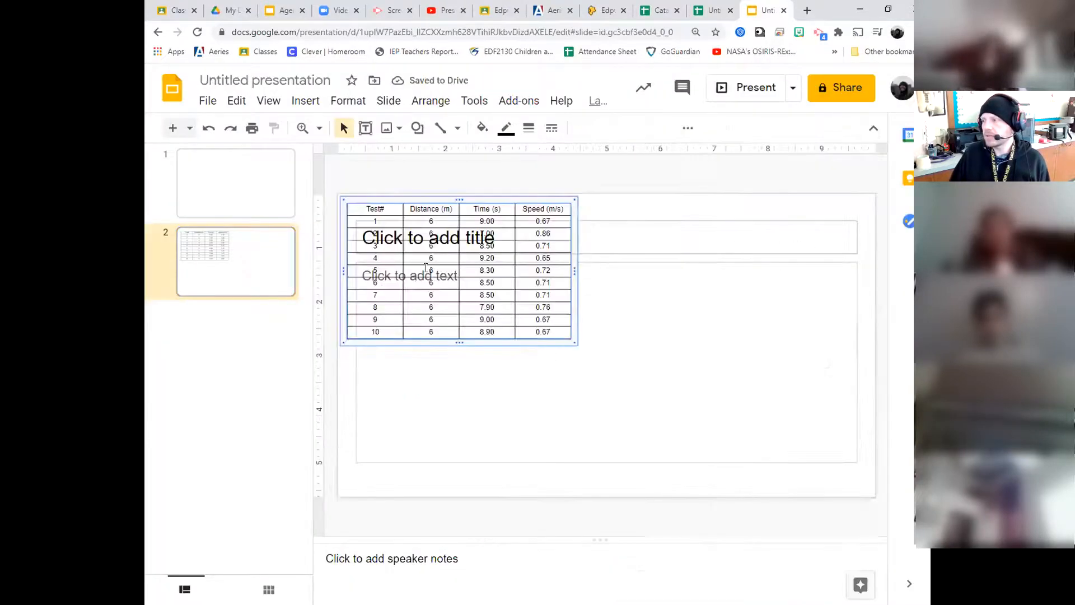
drag(472, 200, 504, 292)
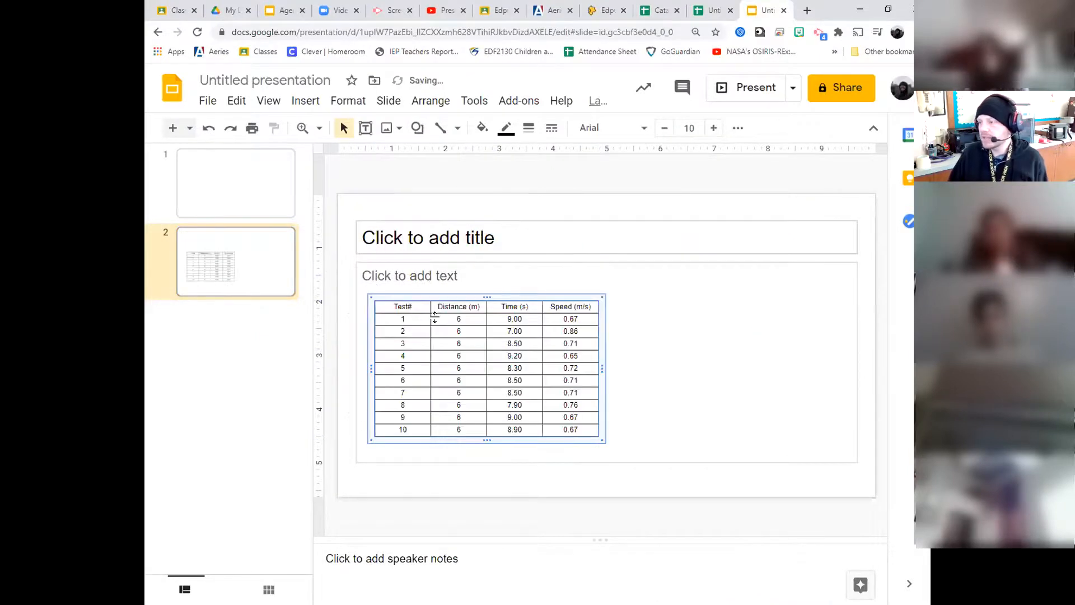
Step: Select all cells of the pasted table and open the fill color choices
drag(389, 305, 580, 428)
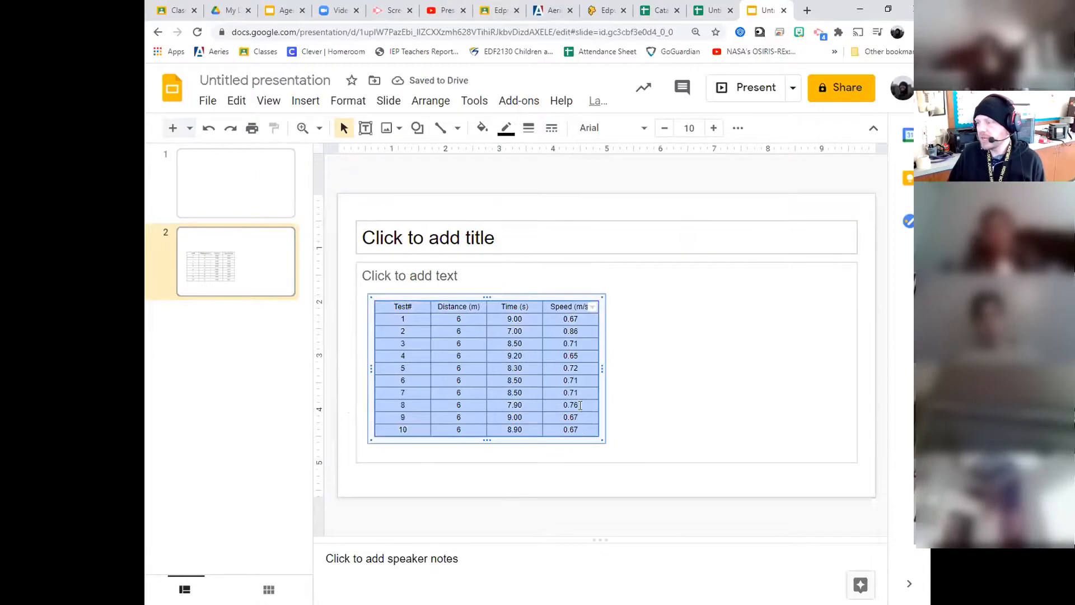
click(482, 127)
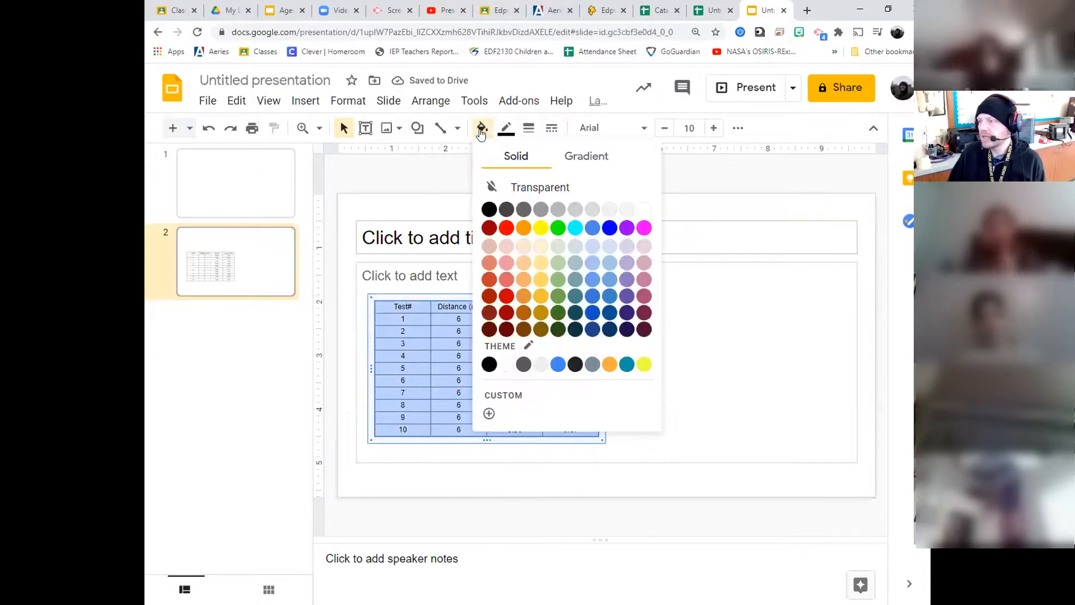